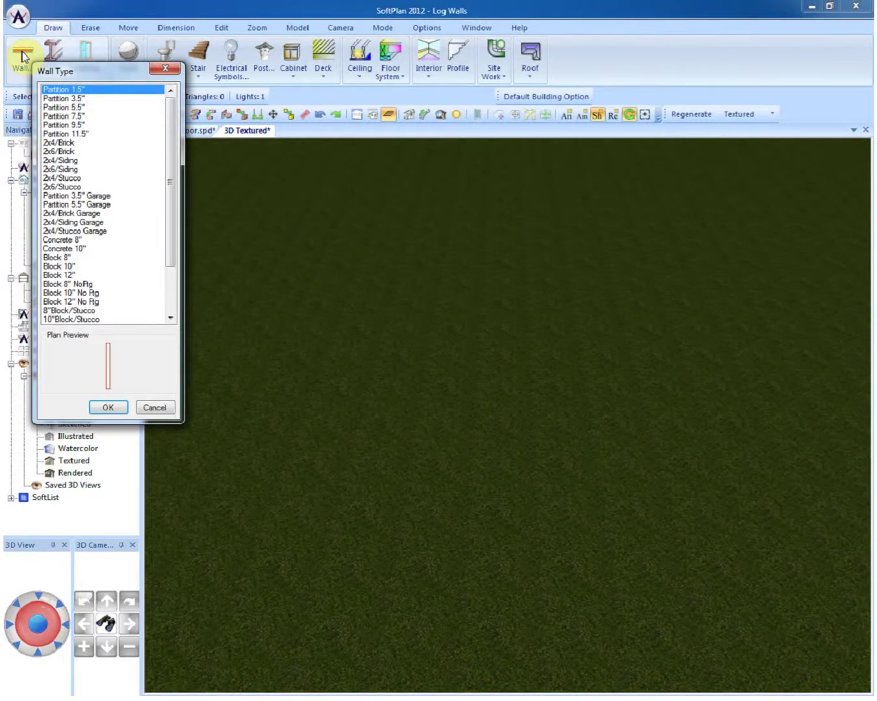
Choose 10" Round Log/Half Top as the wall type for new walls
{"action": "left_click_drag", "start_coordinate": [168, 132], "coordinate": [168, 220]}
{"action": "left_click", "coordinate": [46, 276]}
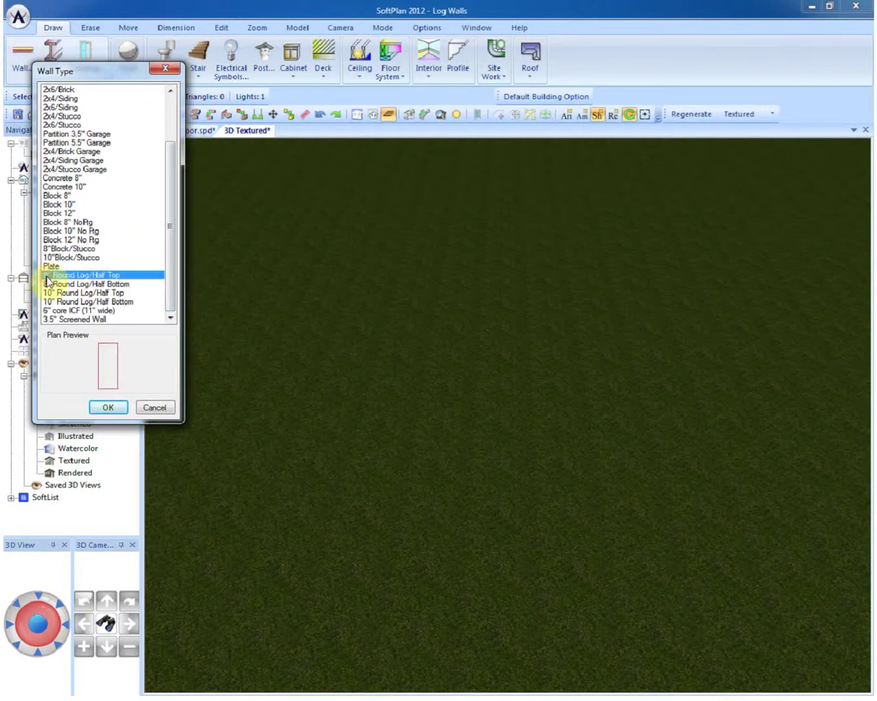
{"action": "left_click", "coordinate": [100, 285]}
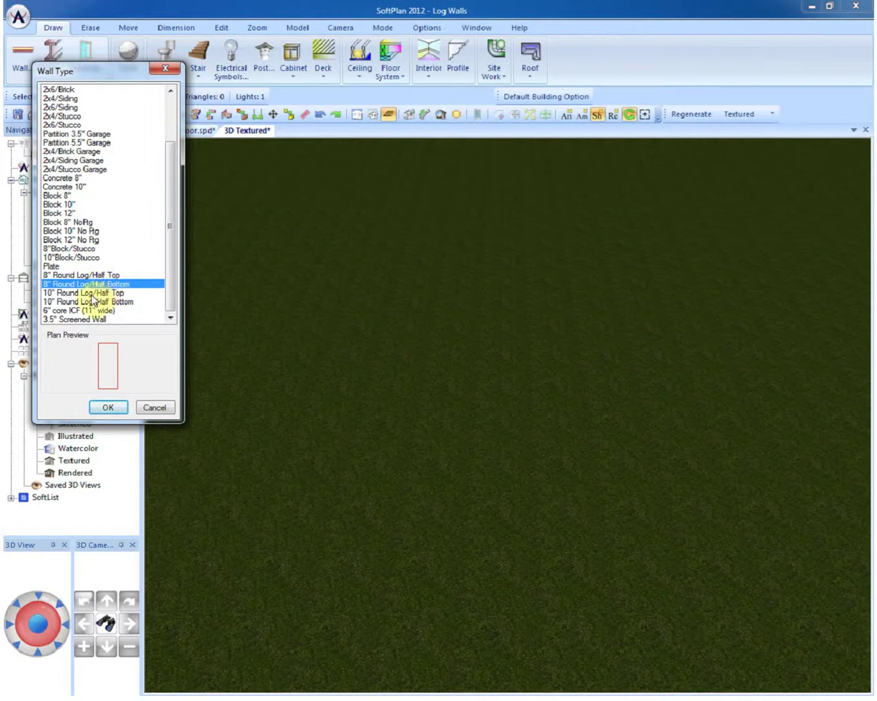
{"action": "left_click", "coordinate": [94, 293]}
{"action": "left_click", "coordinate": [109, 408]}
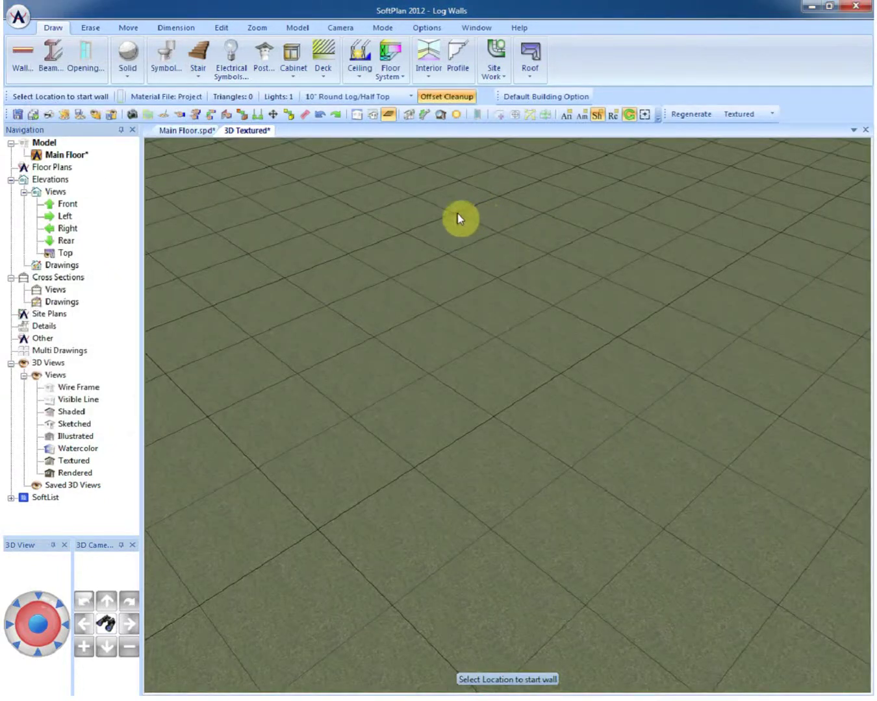
Draw four round-log walls around a rectangle, setting the outside side and closing at the start corner
{"action": "left_click", "coordinate": [415, 194]}
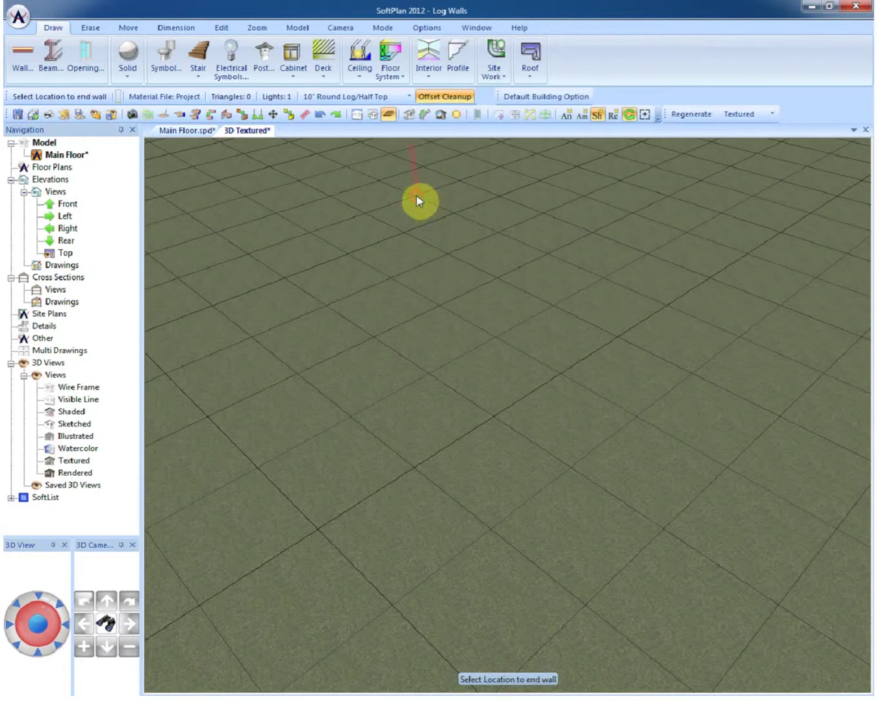
{"action": "left_click", "coordinate": [610, 276]}
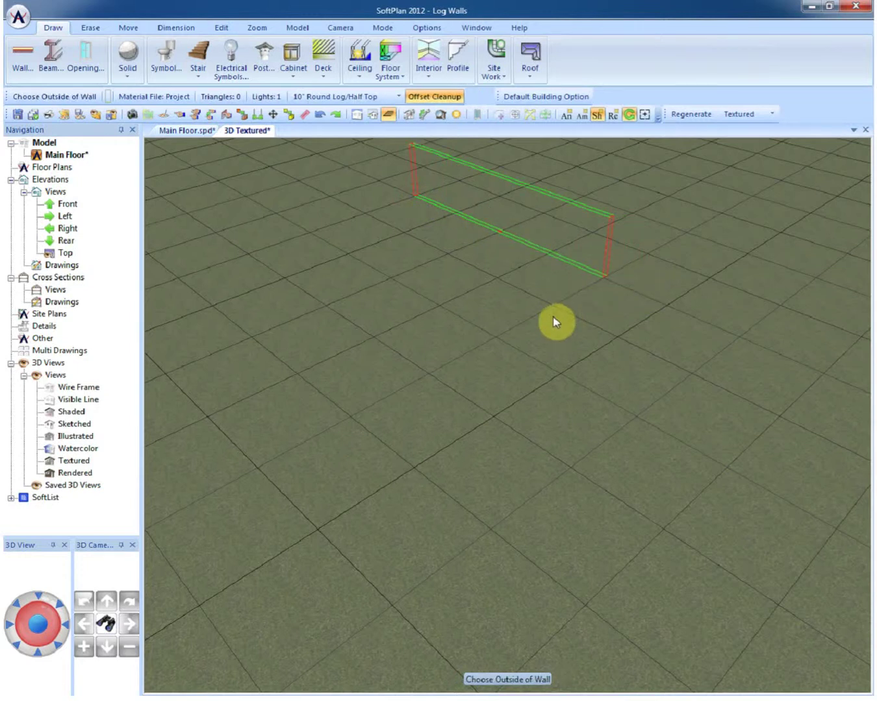
{"action": "left_click", "coordinate": [629, 259]}
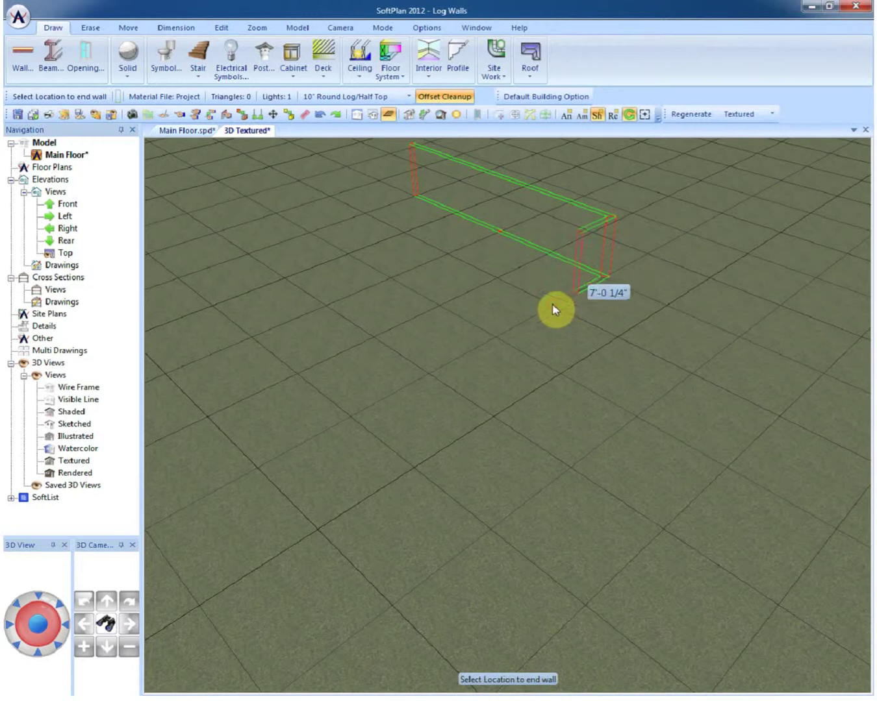
{"action": "left_click", "coordinate": [428, 369]}
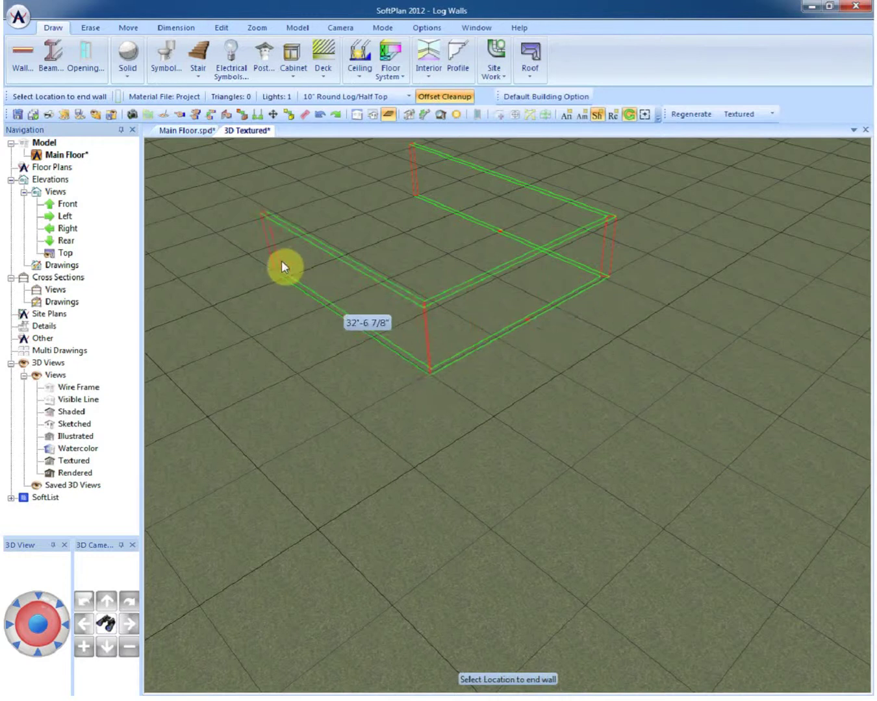
{"action": "left_click", "coordinate": [250, 254]}
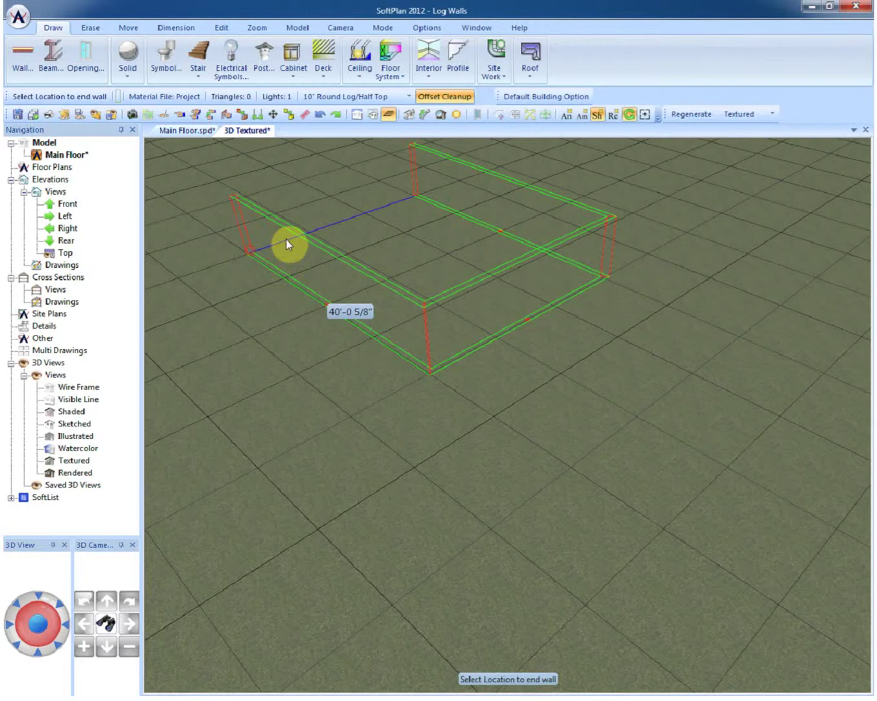
{"action": "left_click", "coordinate": [411, 199]}
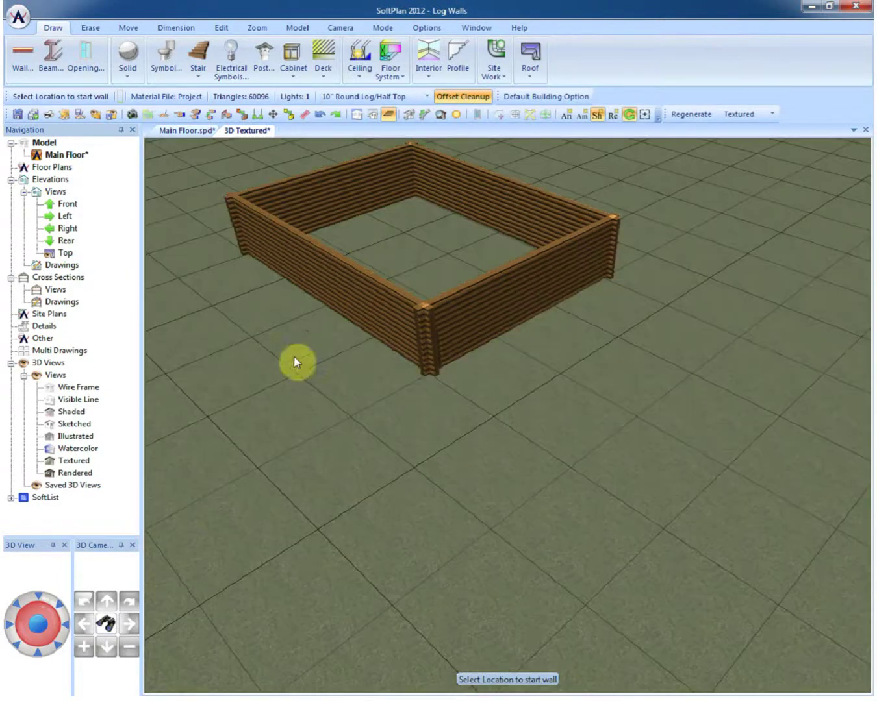
Orbit around the log-wall box, then bring the camera in on its front corner
{"action": "left_click", "coordinate": [58, 608]}
{"action": "left_click", "coordinate": [37, 644]}
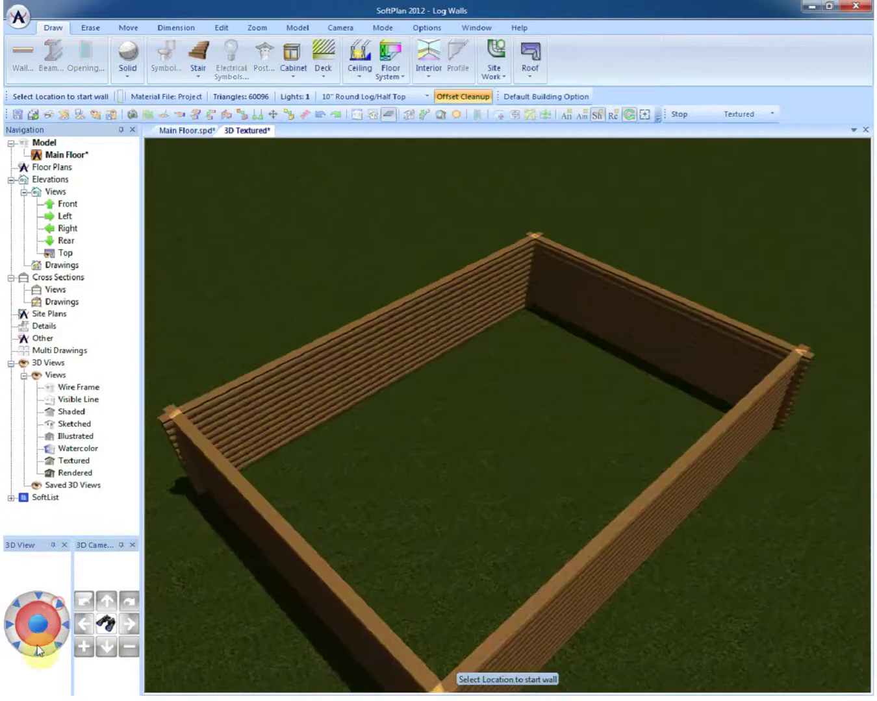
{"action": "left_click", "coordinate": [37, 643]}
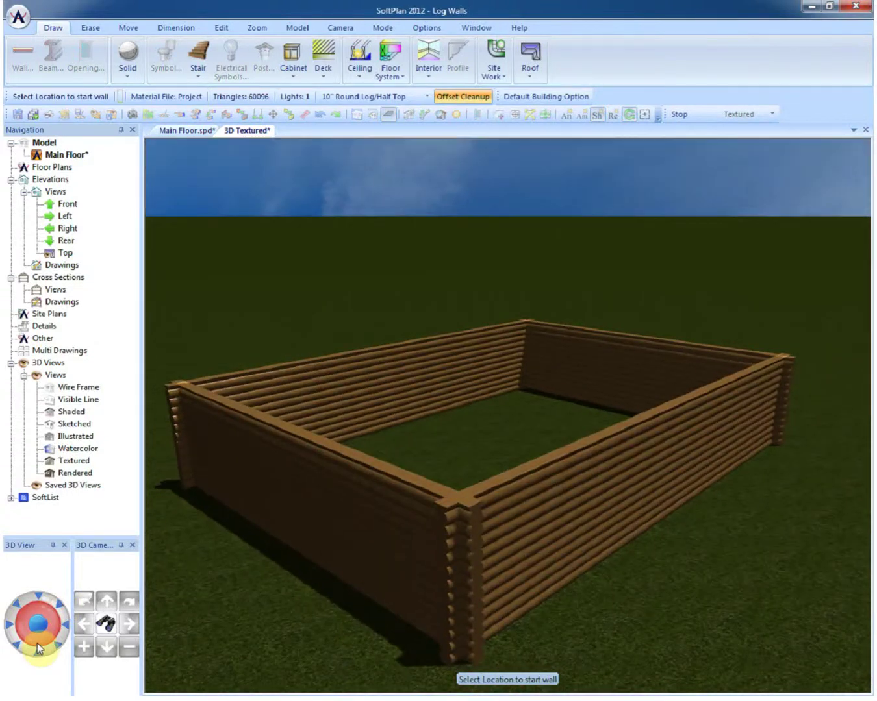
{"action": "left_click", "coordinate": [59, 649]}
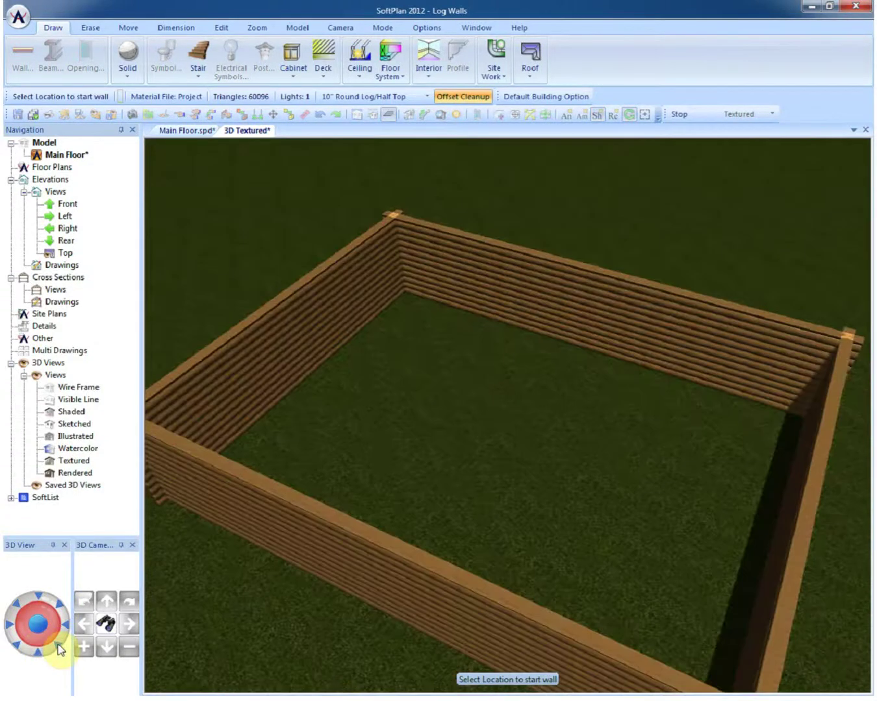
{"action": "left_click", "coordinate": [38, 645]}
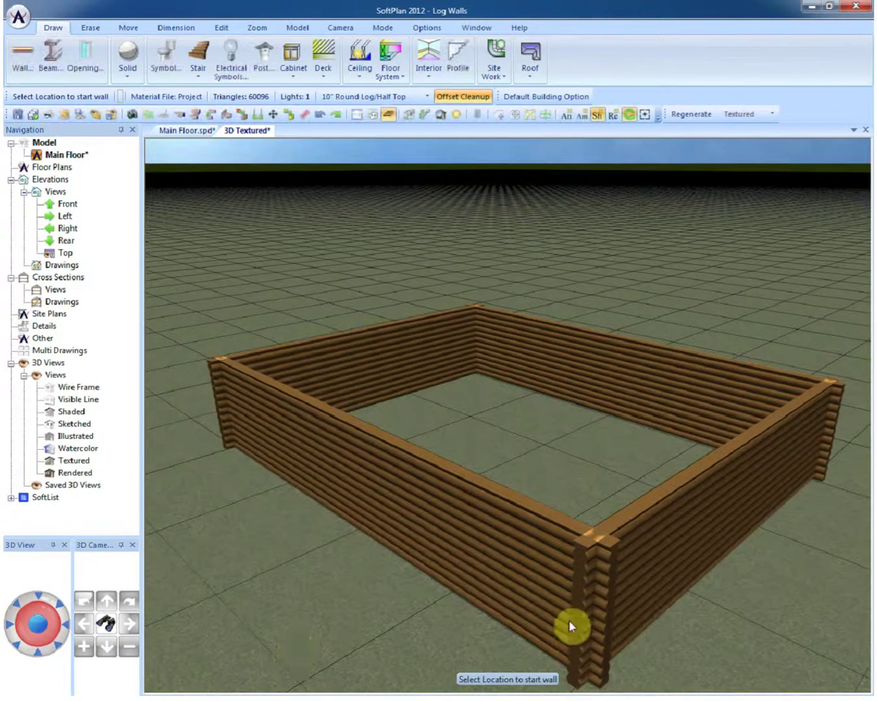
{"action": "left_click", "coordinate": [106, 624]}
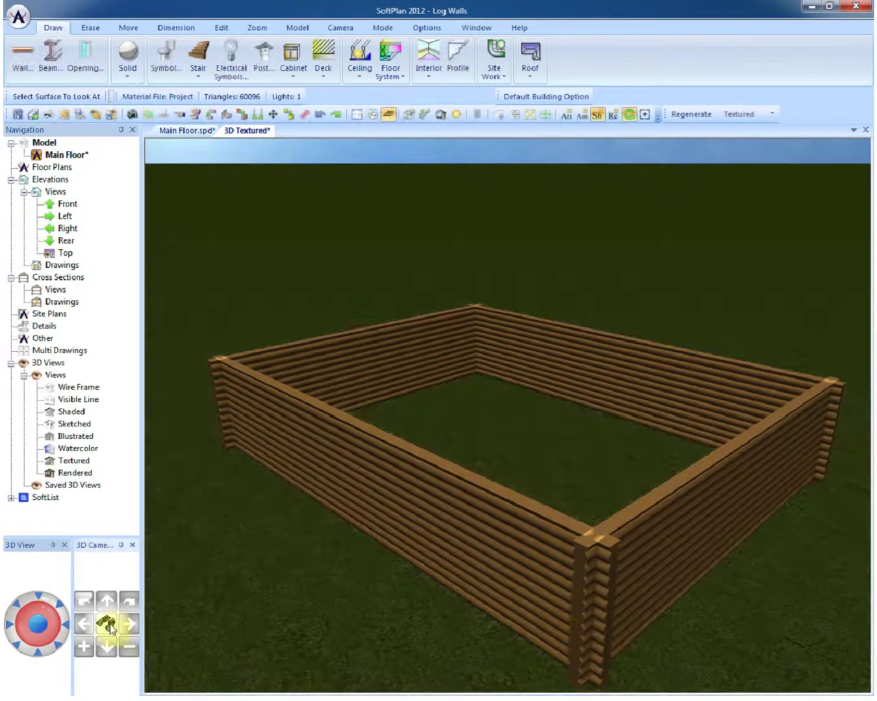
{"action": "left_click", "coordinate": [598, 602]}
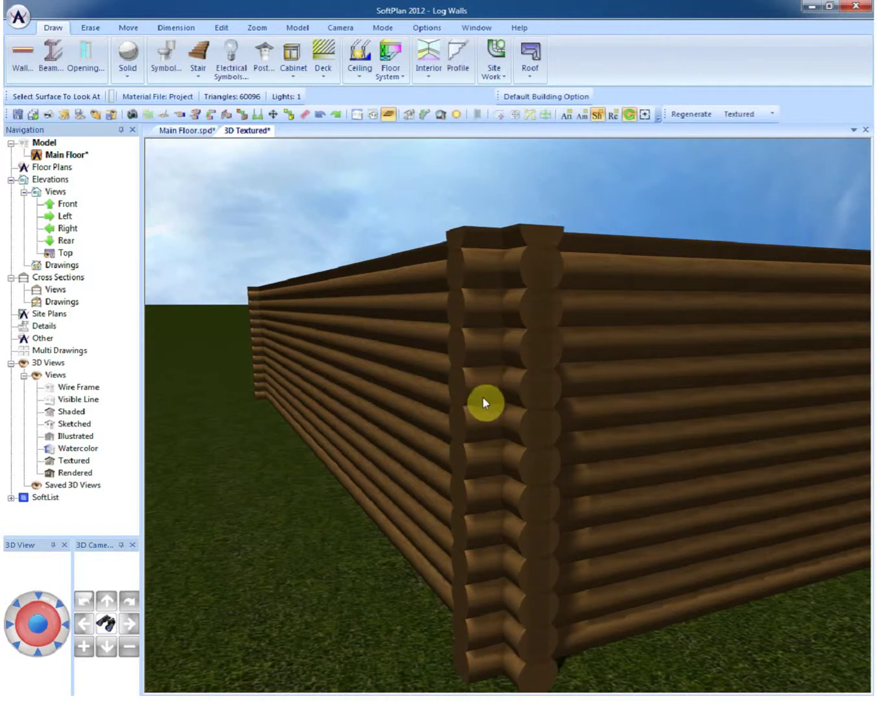
Switch the corner wall's type from Half Top to 10" Round Log/Half Bottom
{"action": "right_click", "coordinate": [618, 312]}
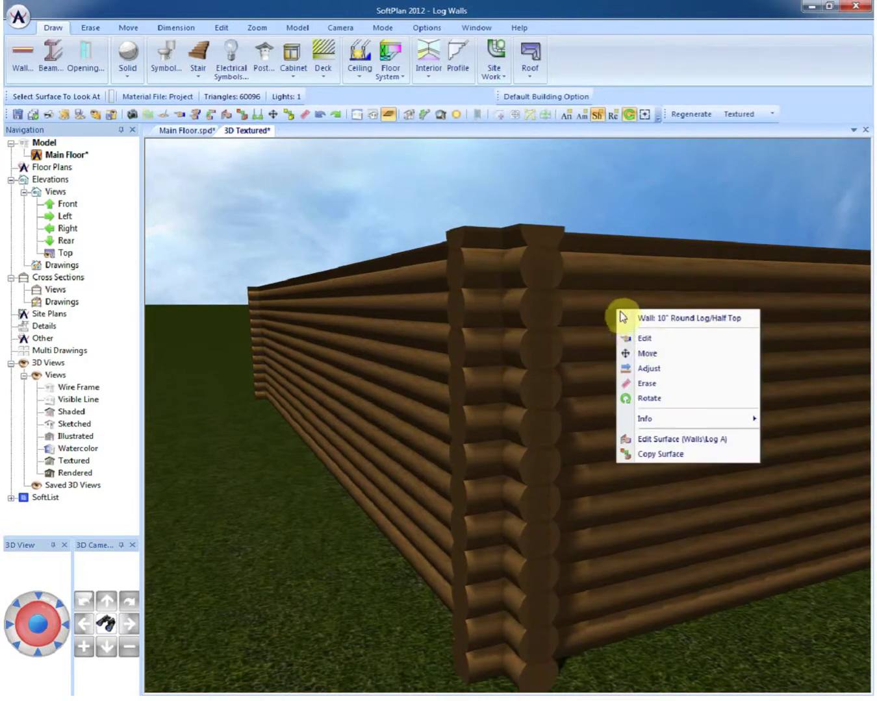
{"action": "left_click", "coordinate": [635, 337]}
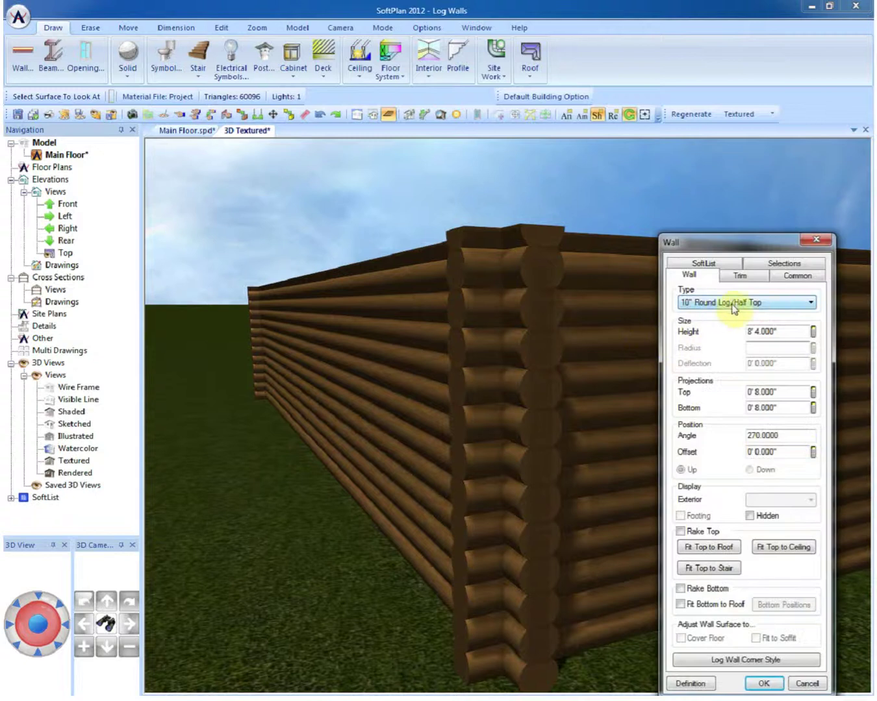
{"action": "left_click", "coordinate": [767, 303]}
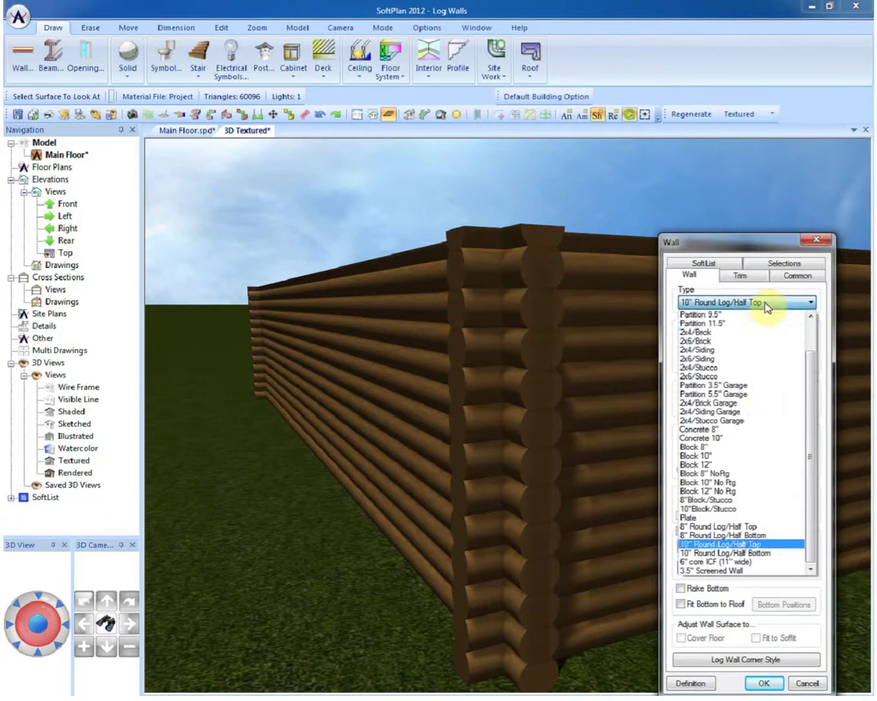
{"action": "left_click", "coordinate": [773, 554]}
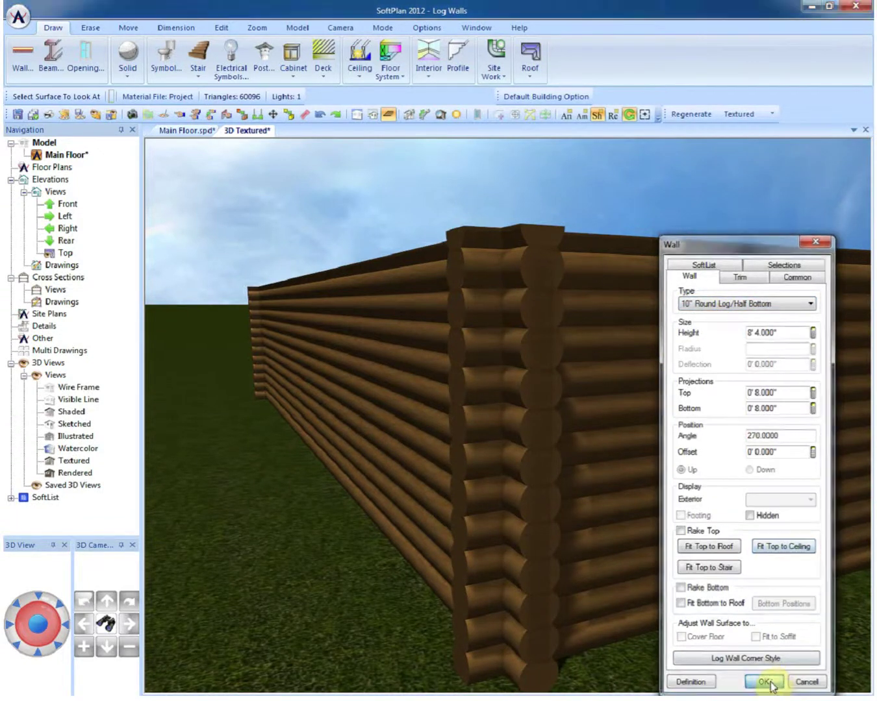
{"action": "left_click", "coordinate": [766, 682]}
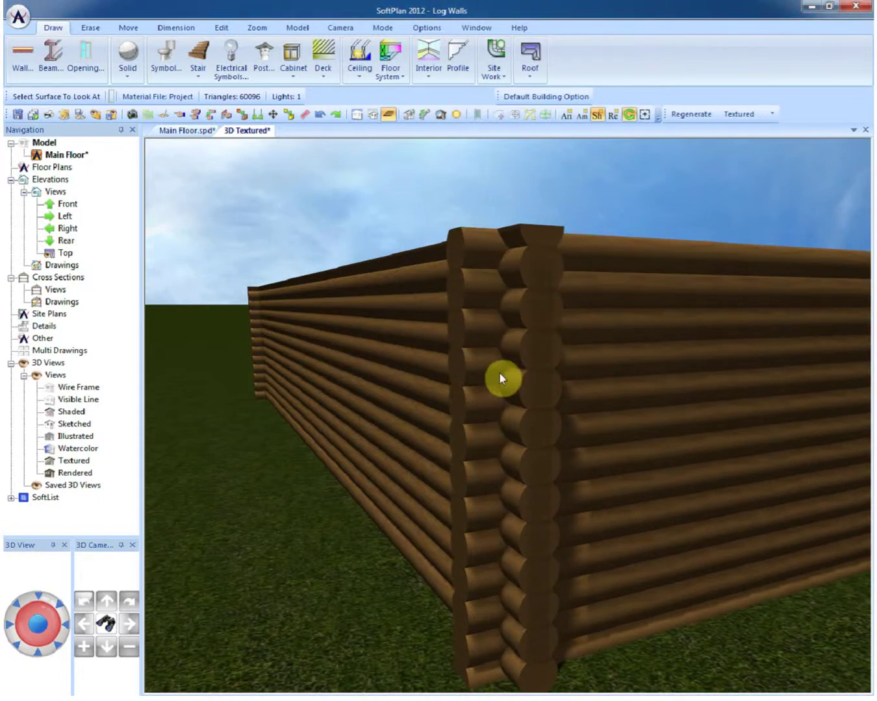
Orbit to a wide view of the box, then move the camera close to a wall corner
{"action": "left_click", "coordinate": [10, 628]}
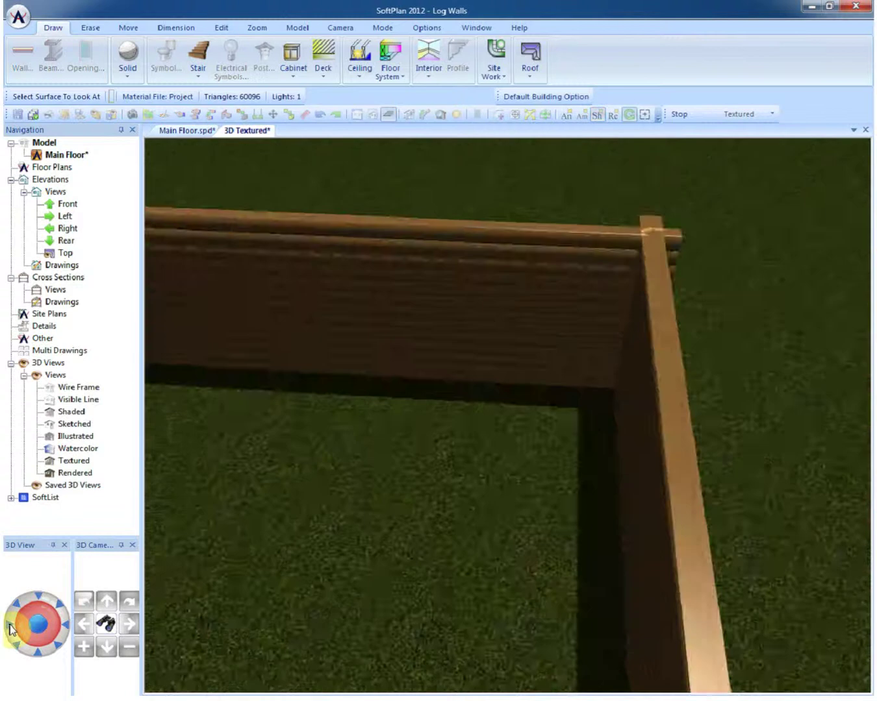
{"action": "left_click_drag", "start_coordinate": [162, 554], "coordinate": [435, 551]}
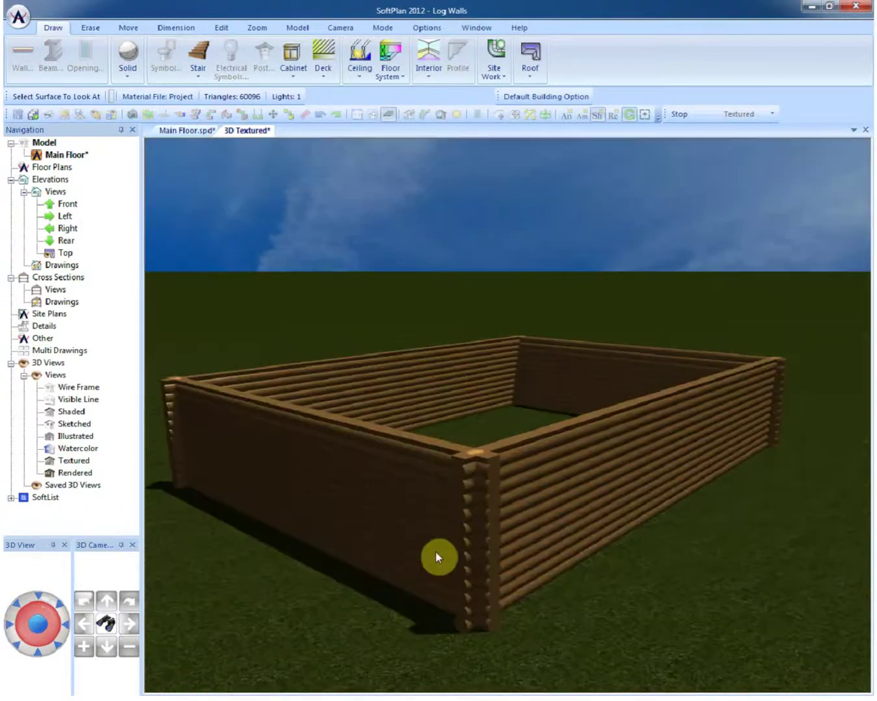
{"action": "left_click", "coordinate": [106, 624]}
{"action": "left_click", "coordinate": [472, 553]}
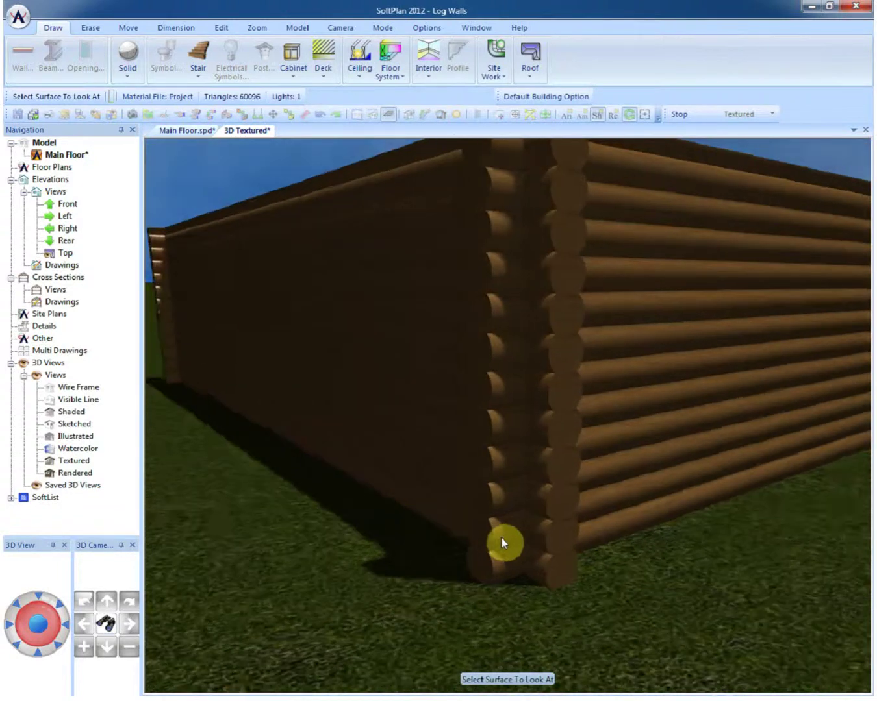
Change another corner wall to 10" Round Log/Half Bottom, then go to the Main Floor plan
{"action": "right_click", "coordinate": [422, 393]}
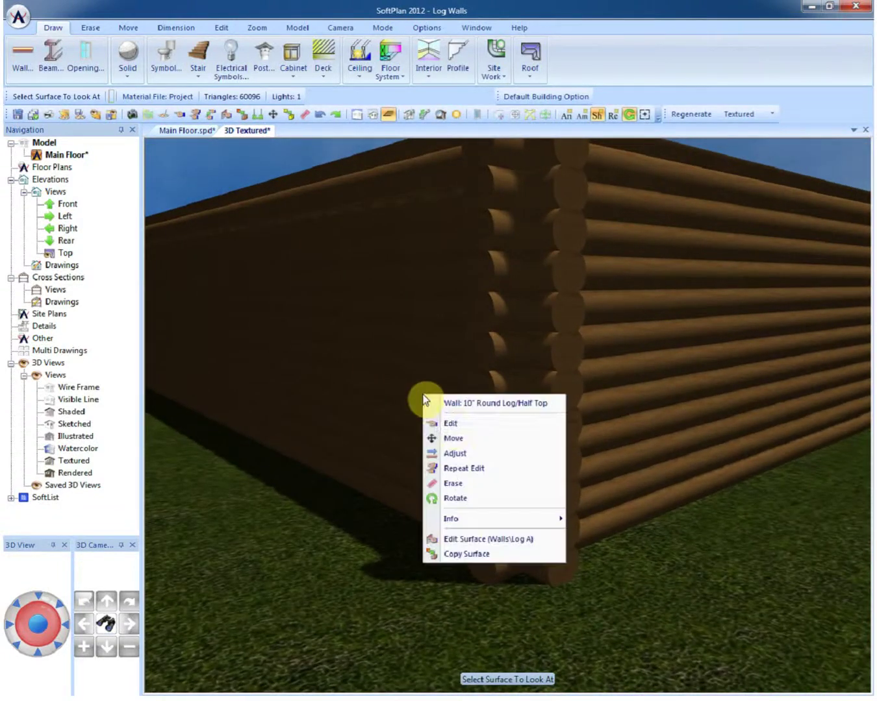
{"action": "left_click", "coordinate": [450, 424]}
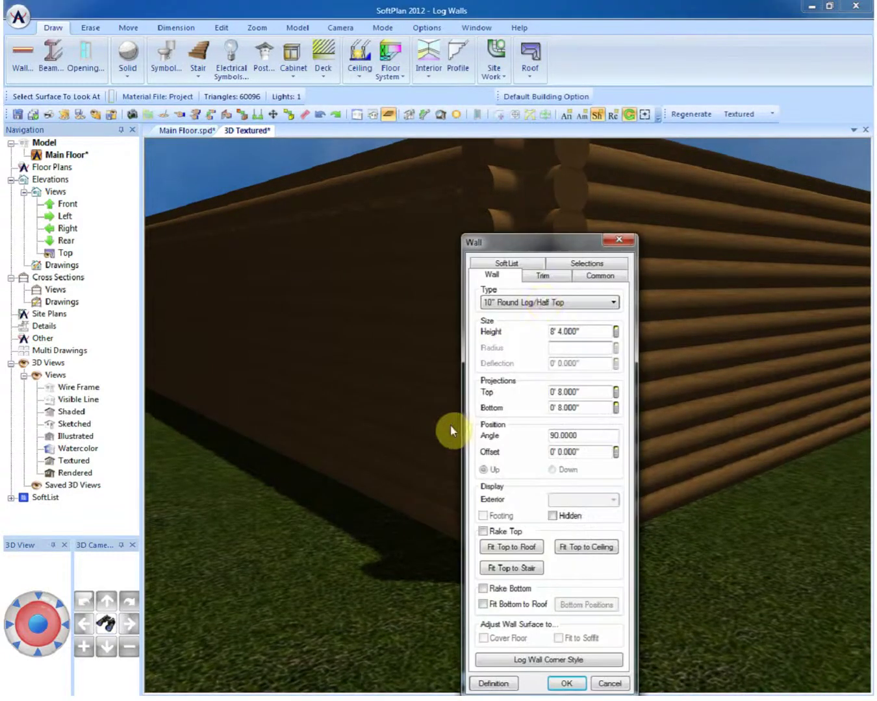
{"action": "left_click", "coordinate": [542, 302]}
{"action": "left_click", "coordinate": [574, 555]}
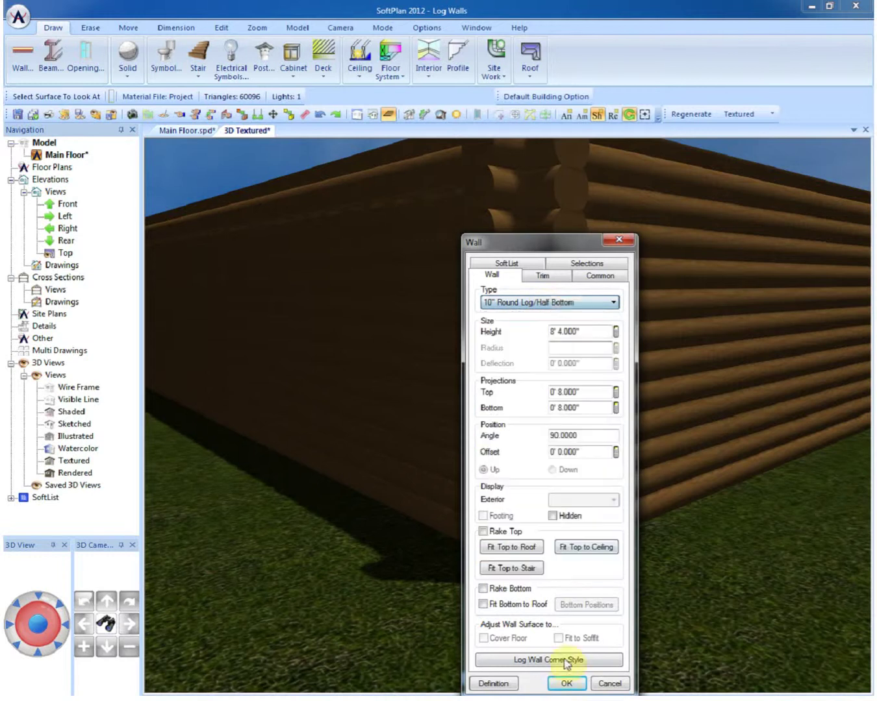
{"action": "left_click", "coordinate": [565, 682]}
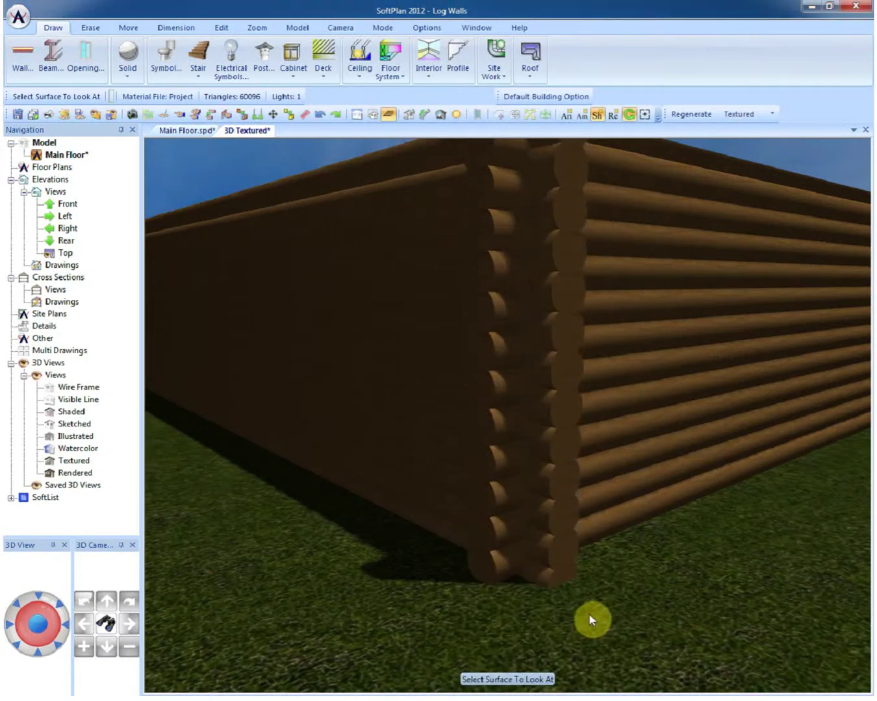
{"action": "left_click", "coordinate": [570, 563]}
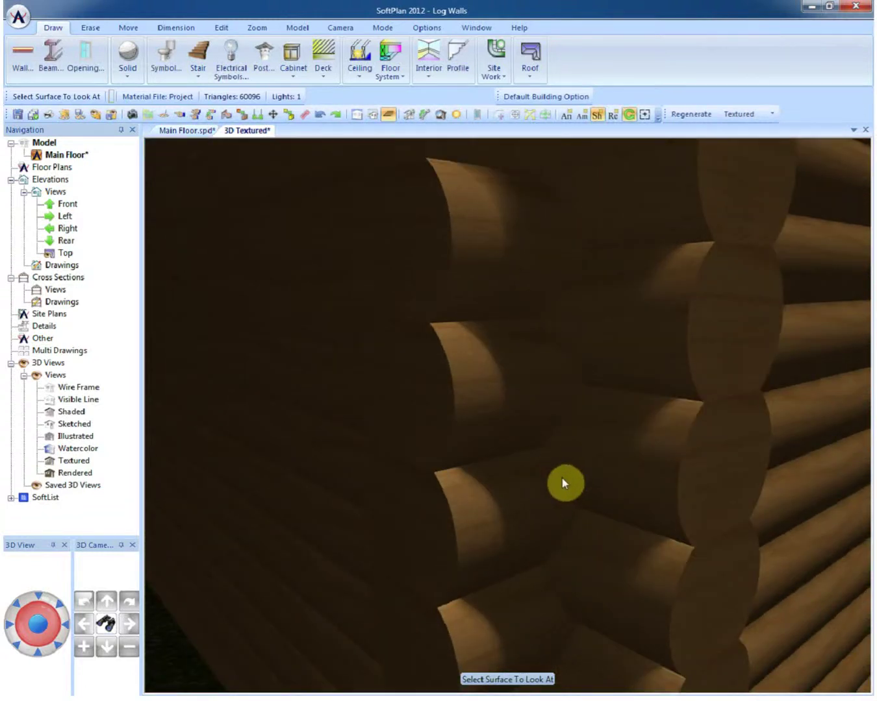
{"action": "left_click", "coordinate": [189, 132]}
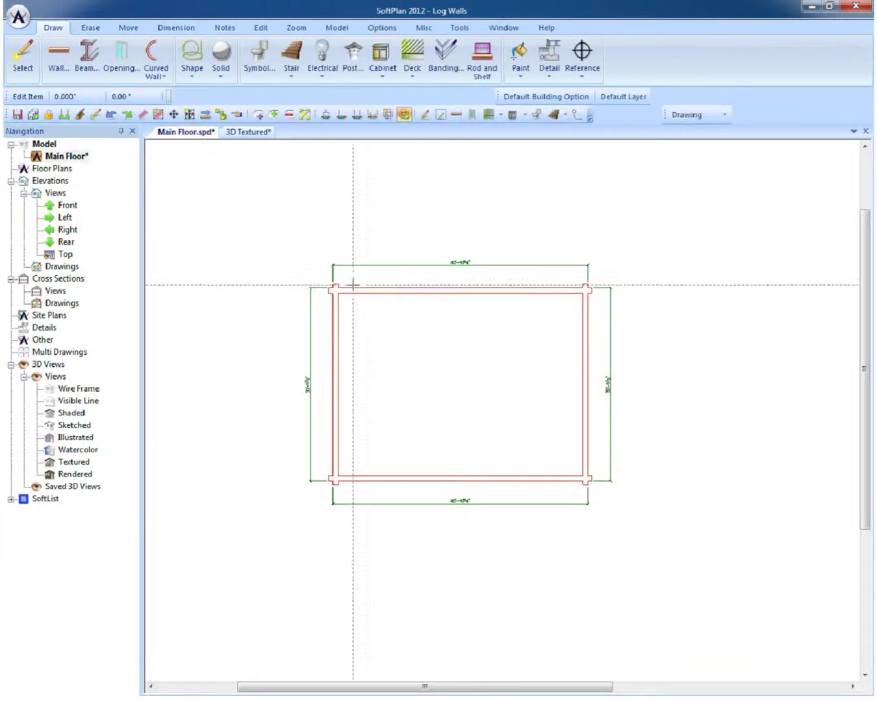
Set the bottom wall's left and right projections to 10 inches
{"action": "right_click", "coordinate": [366, 481]}
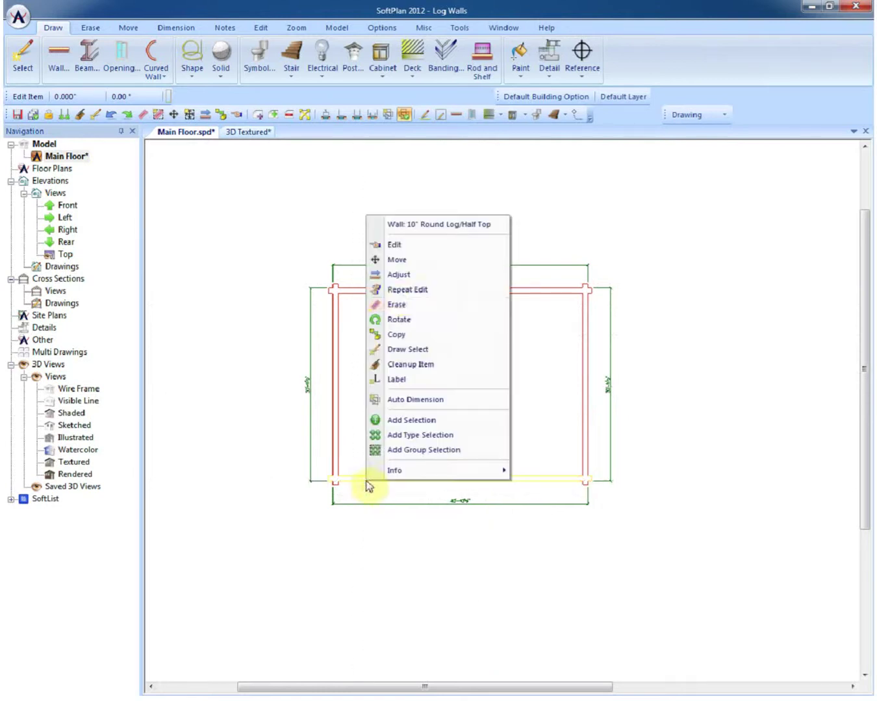
{"action": "left_click", "coordinate": [400, 246]}
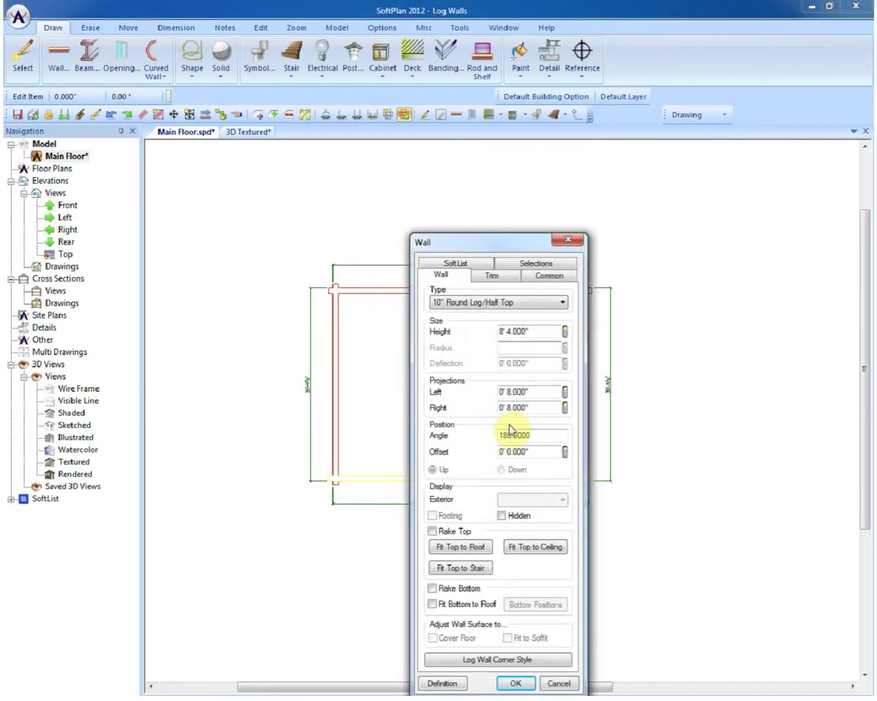
{"action": "left_click", "coordinate": [529, 393]}
{"action": "left_click", "coordinate": [538, 408]}
{"action": "type", "text": "10"}
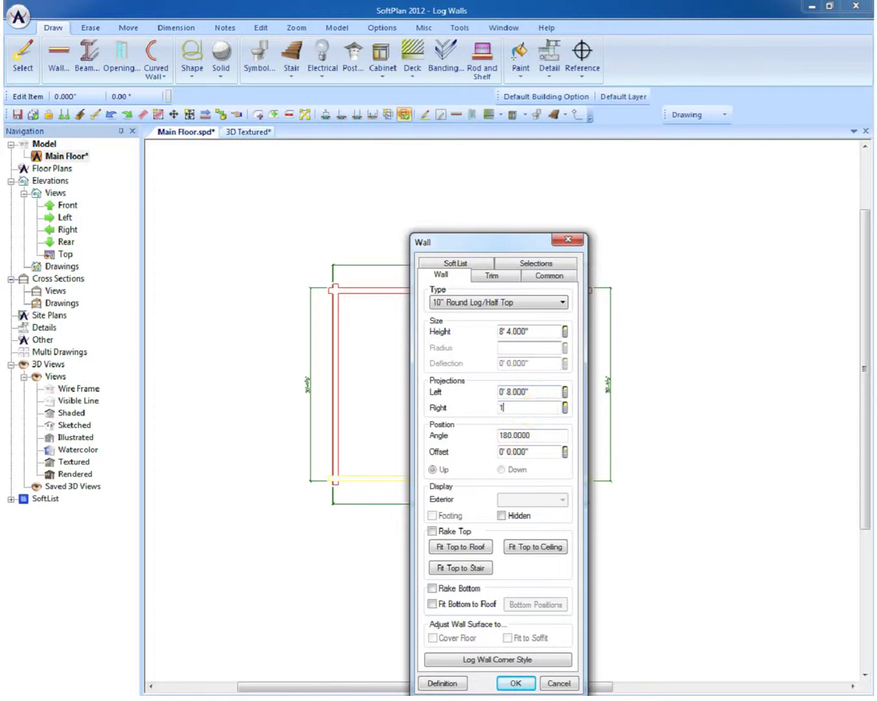
{"action": "left_click", "coordinate": [538, 392]}
{"action": "type", "text": "10.000\""}
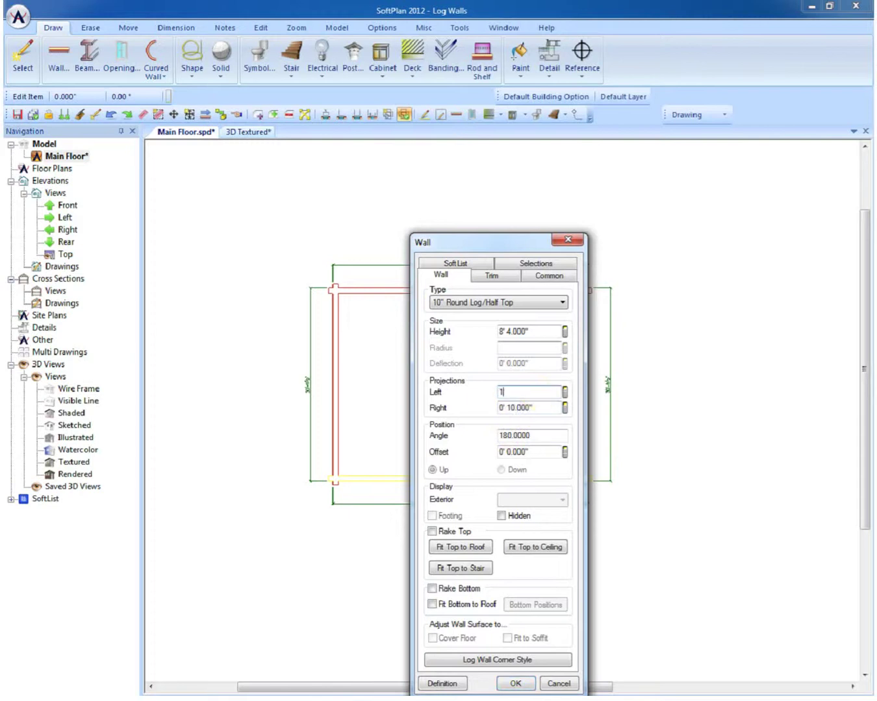
{"action": "left_click", "coordinate": [523, 689]}
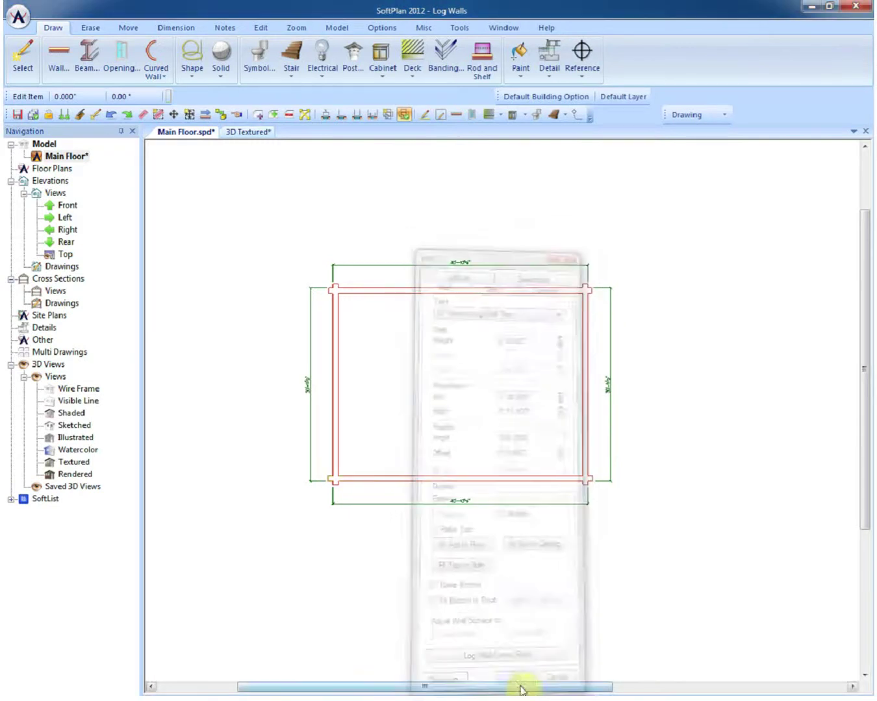
Set the left corner wall's bottom projection to 0' 0.000"
{"action": "scroll", "coordinate": [501, 409], "scroll_direction": "up", "scroll_amount": 5}
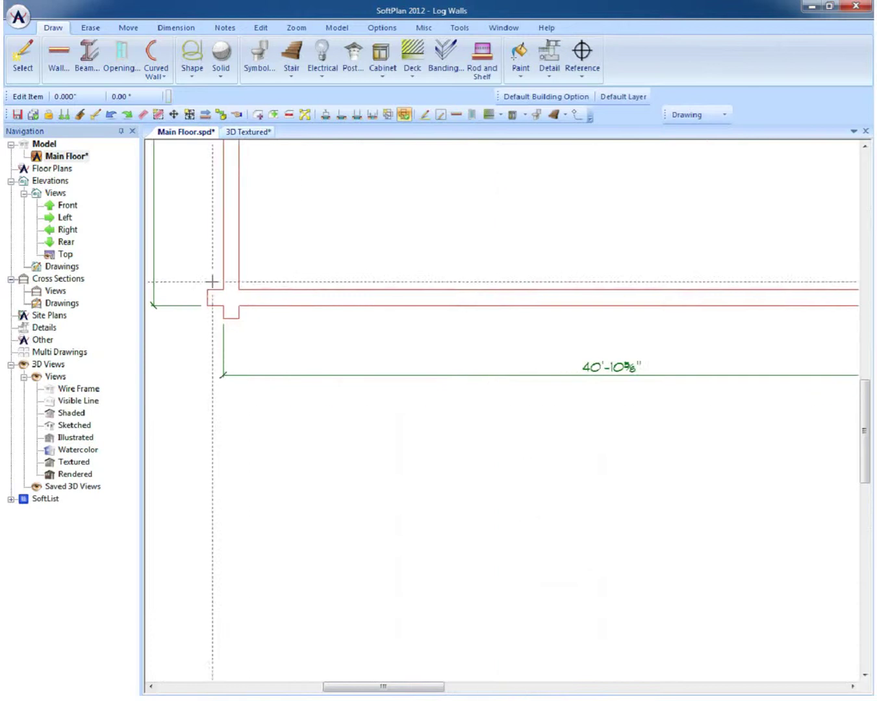
{"action": "right_click", "coordinate": [232, 257]}
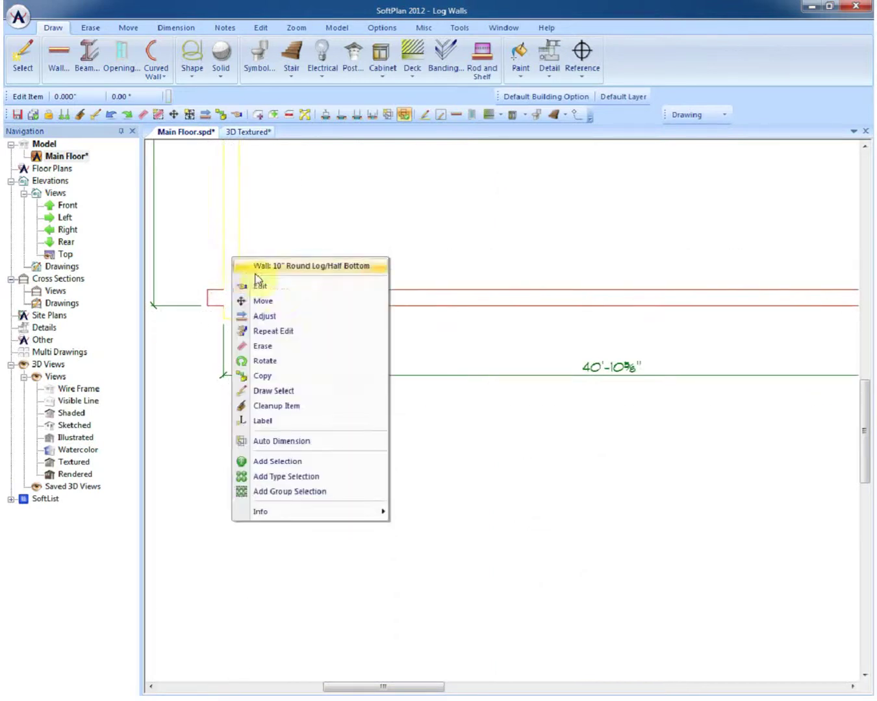
{"action": "left_click", "coordinate": [278, 286]}
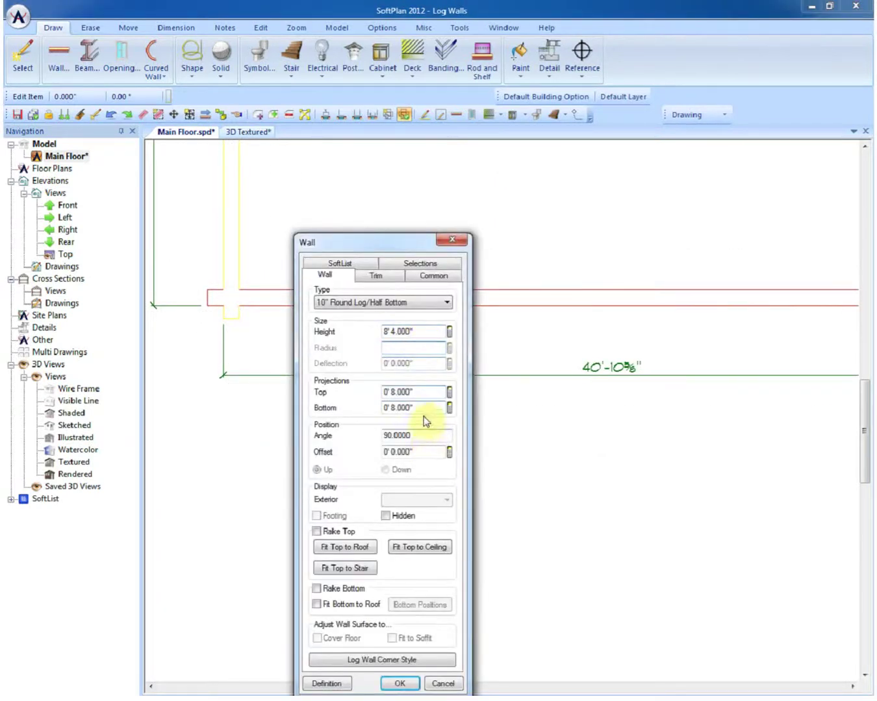
{"action": "double_click", "coordinate": [416, 408]}
{"action": "key", "text": "BackSpace"}
{"action": "type", "text": "0' 0.000\""}
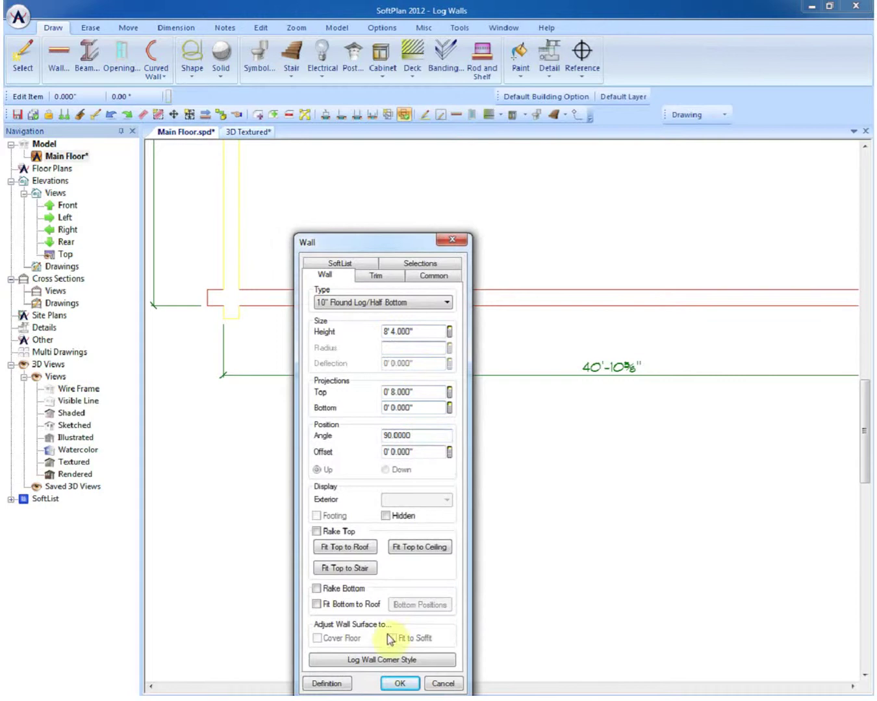
{"action": "left_click", "coordinate": [399, 683]}
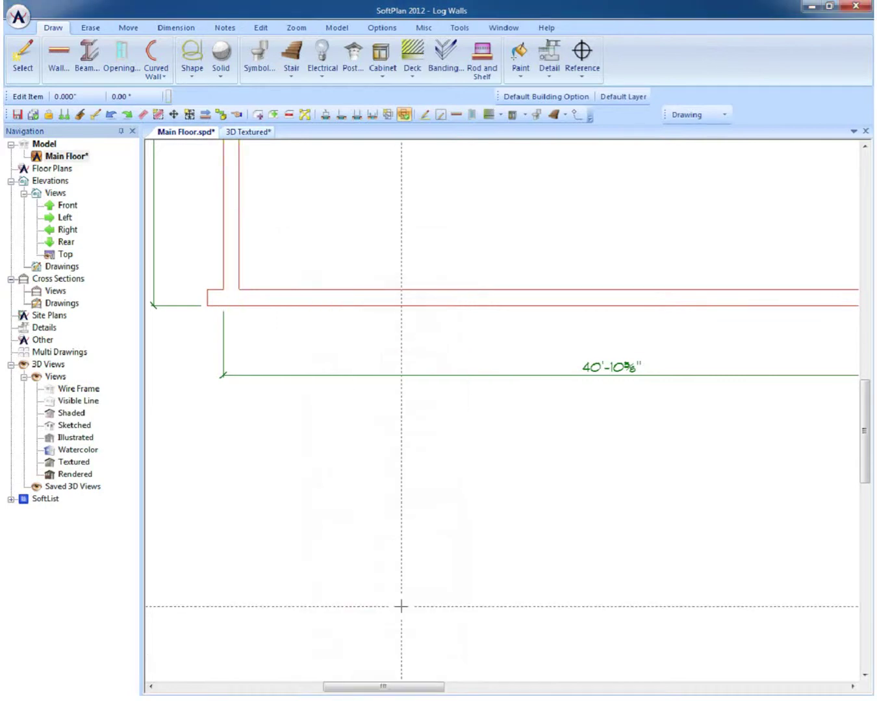
Return to the 3D Textured view, frame the whole enclosure, and close in on the near log corner
{"action": "left_click", "coordinate": [243, 306]}
{"action": "left_click", "coordinate": [246, 132]}
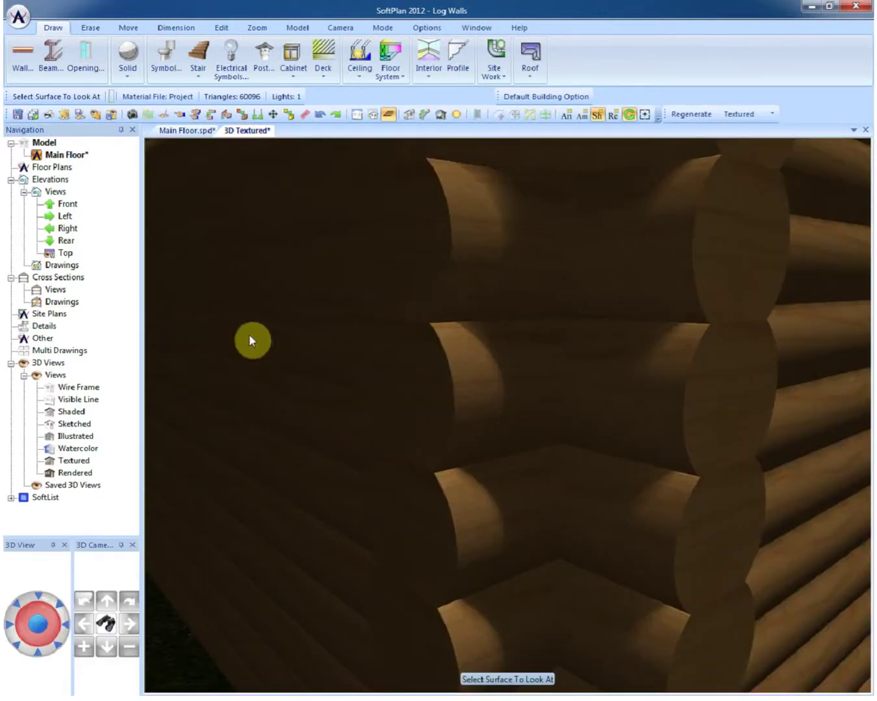
{"action": "left_click", "coordinate": [57, 645]}
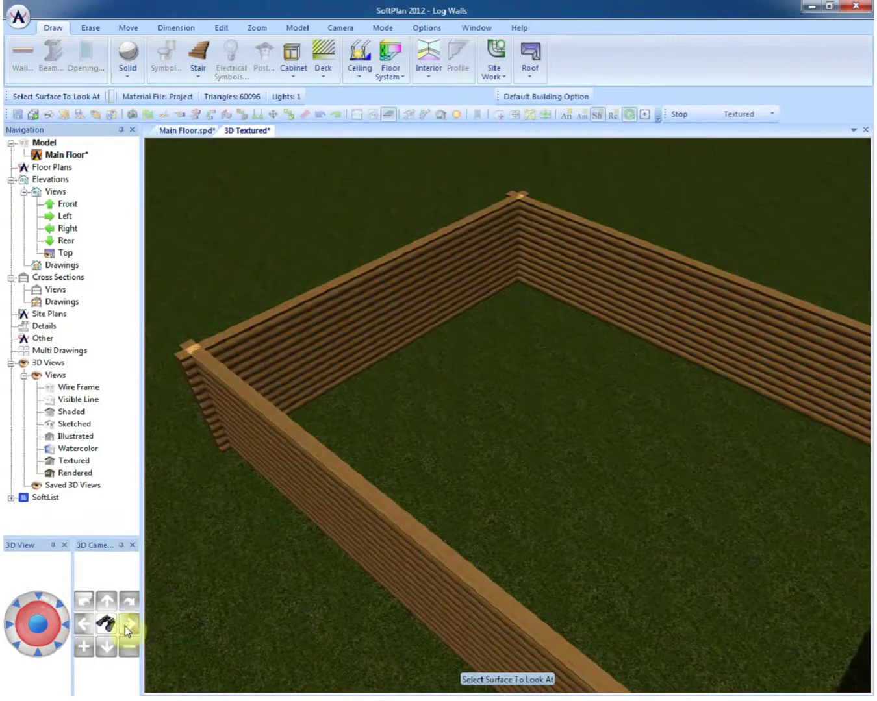
{"action": "left_click", "coordinate": [125, 626]}
{"action": "left_click", "coordinate": [125, 645]}
{"action": "left_click", "coordinate": [33, 647]}
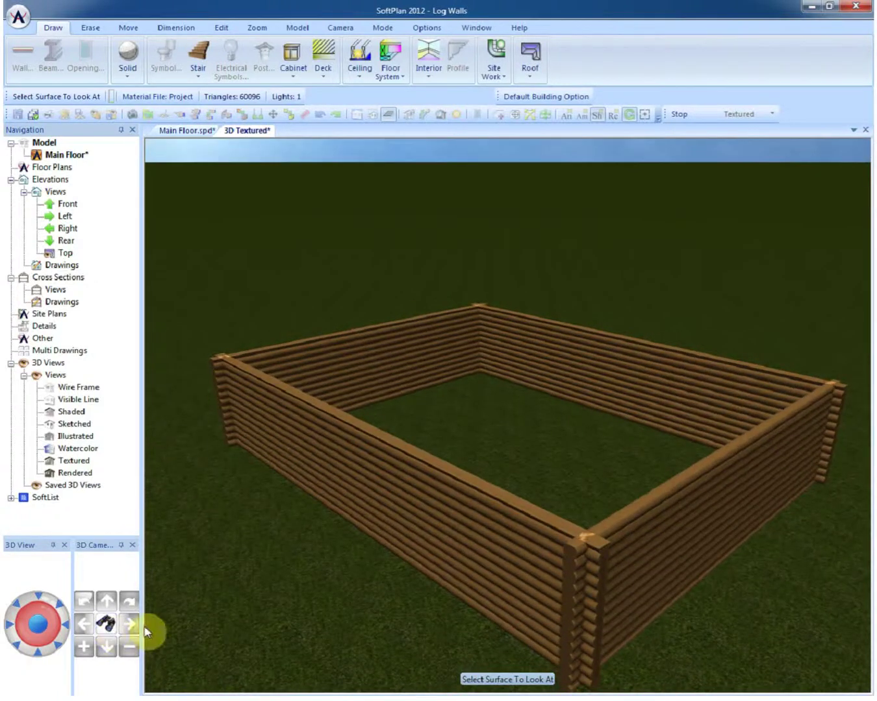
{"action": "left_click", "coordinate": [582, 582]}
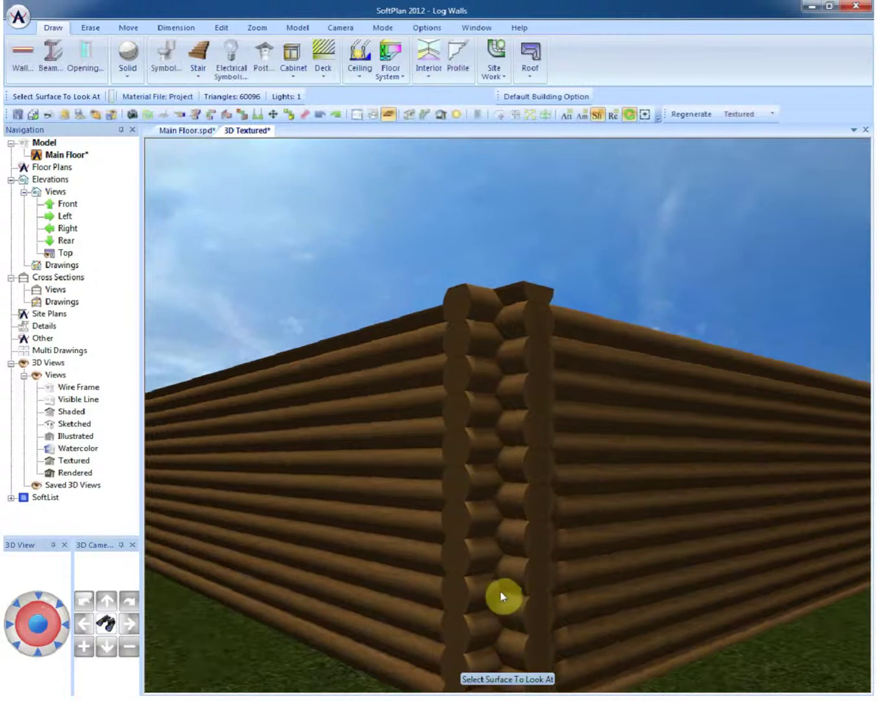
In the Half Bottom wall's type definition, set Log B to the 10x10 chamfer bottom profile
{"action": "right_click", "coordinate": [476, 493]}
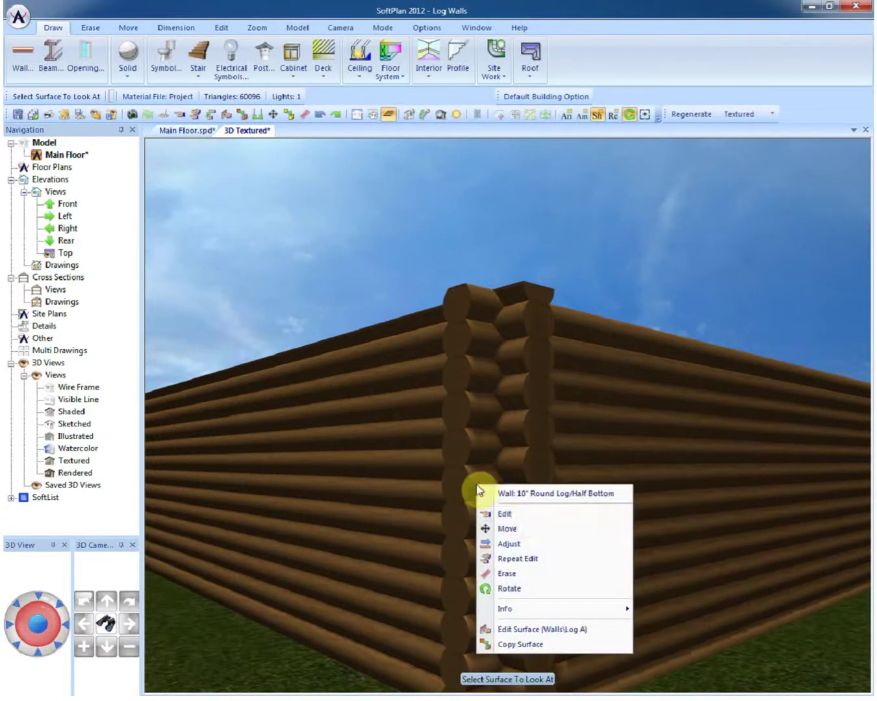
{"action": "left_click", "coordinate": [511, 515]}
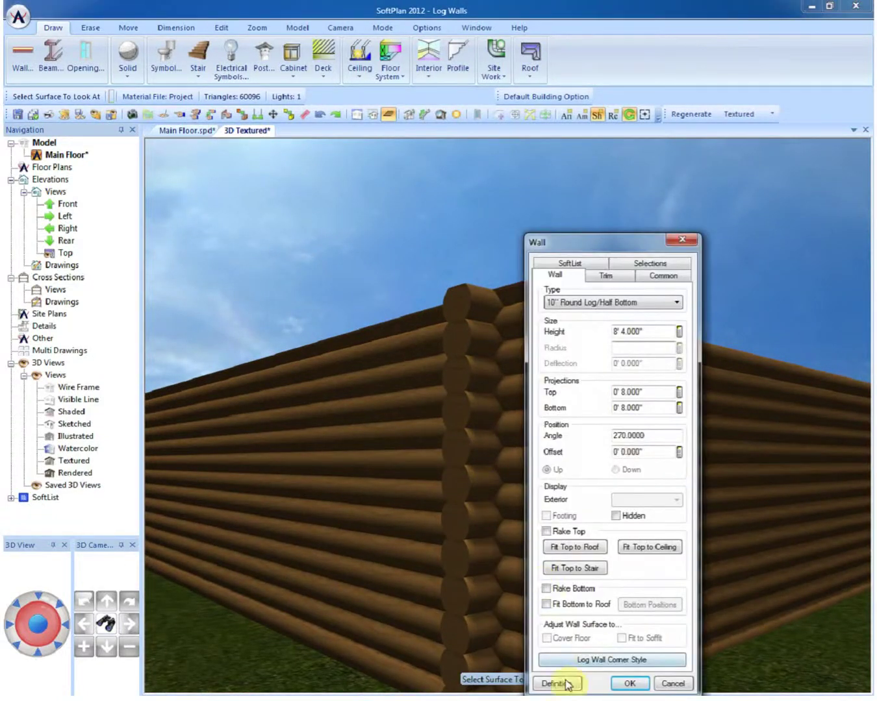
{"action": "left_click", "coordinate": [557, 684]}
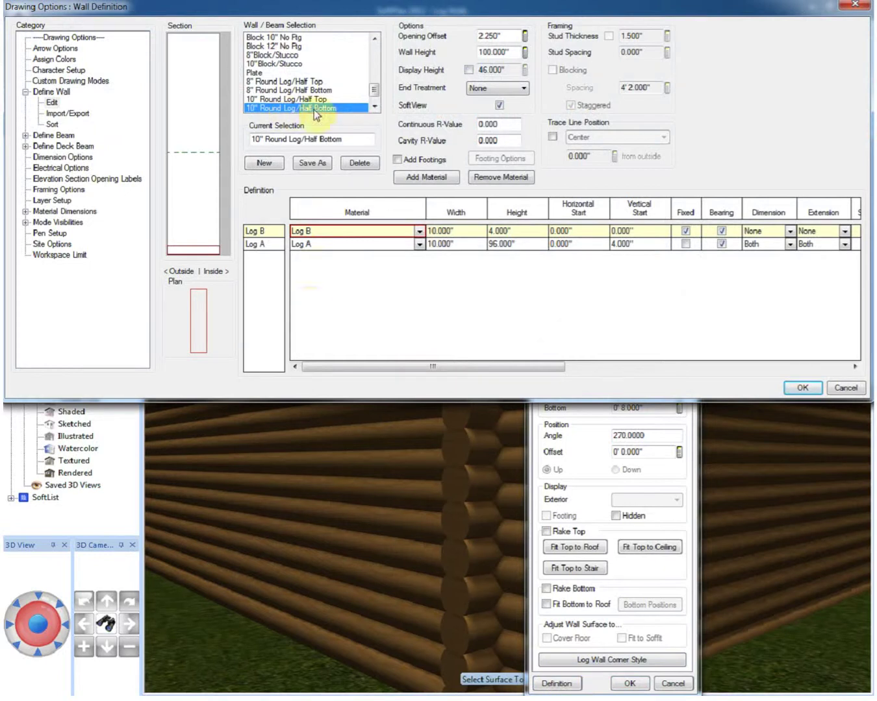
{"action": "left_click_drag", "start_coordinate": [326, 364], "coordinate": [637, 369]}
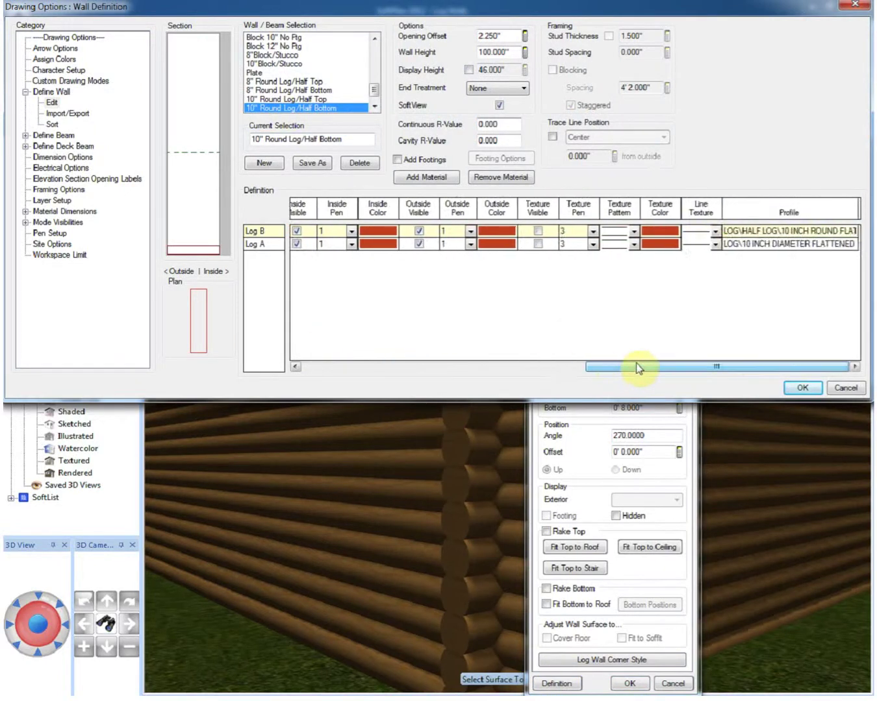
{"action": "double_click", "coordinate": [778, 231]}
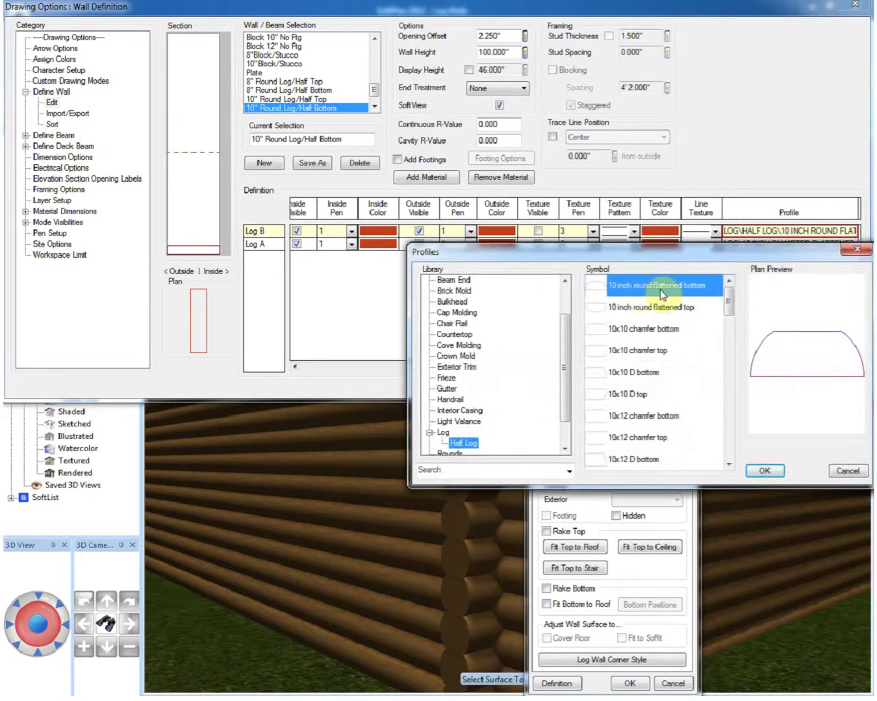
{"action": "left_click", "coordinate": [646, 329]}
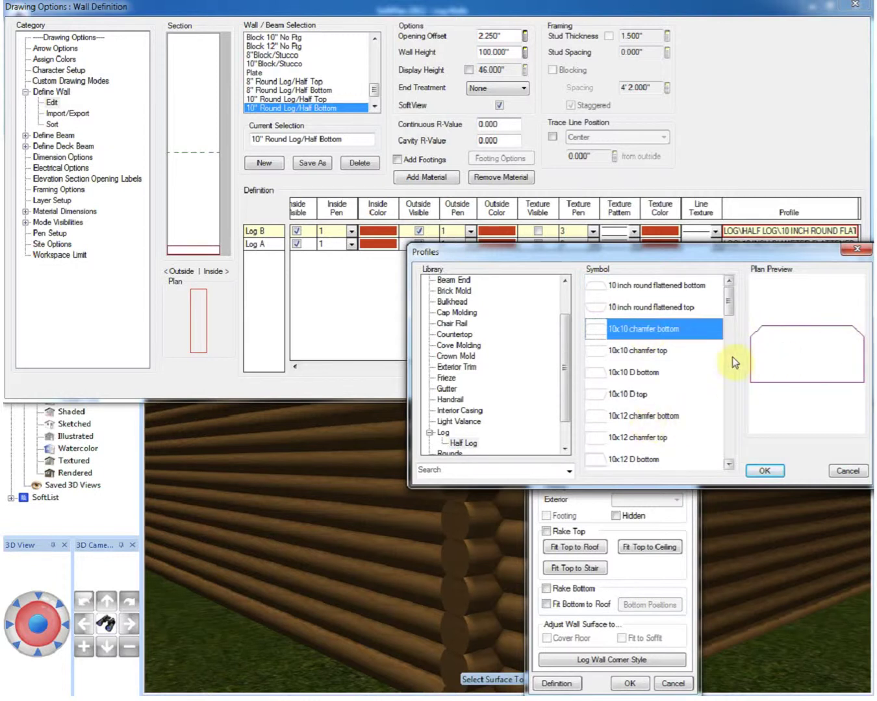
{"action": "left_click_drag", "start_coordinate": [732, 318], "coordinate": [736, 370]}
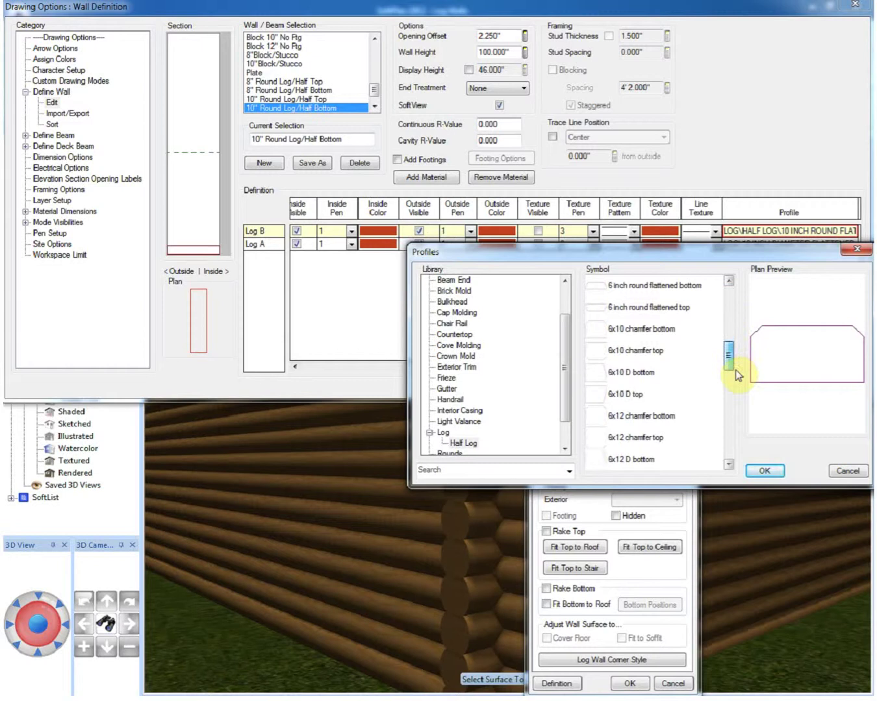
{"action": "left_click", "coordinate": [766, 470]}
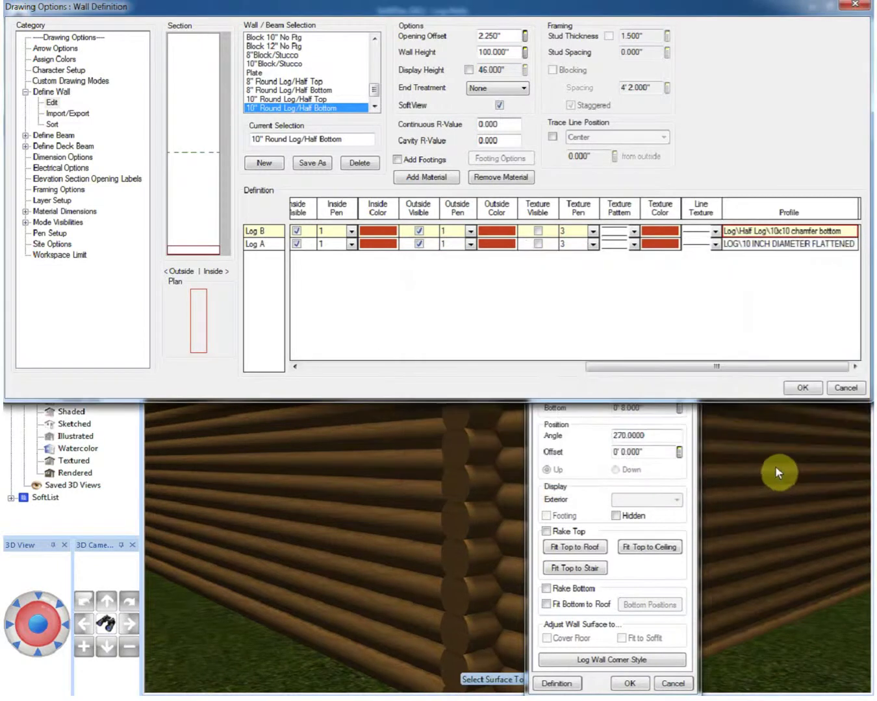
Set Log A to the 10x10 chamfer profile, apply the wall changes, and zoom toward the corner
{"action": "left_click", "coordinate": [783, 247]}
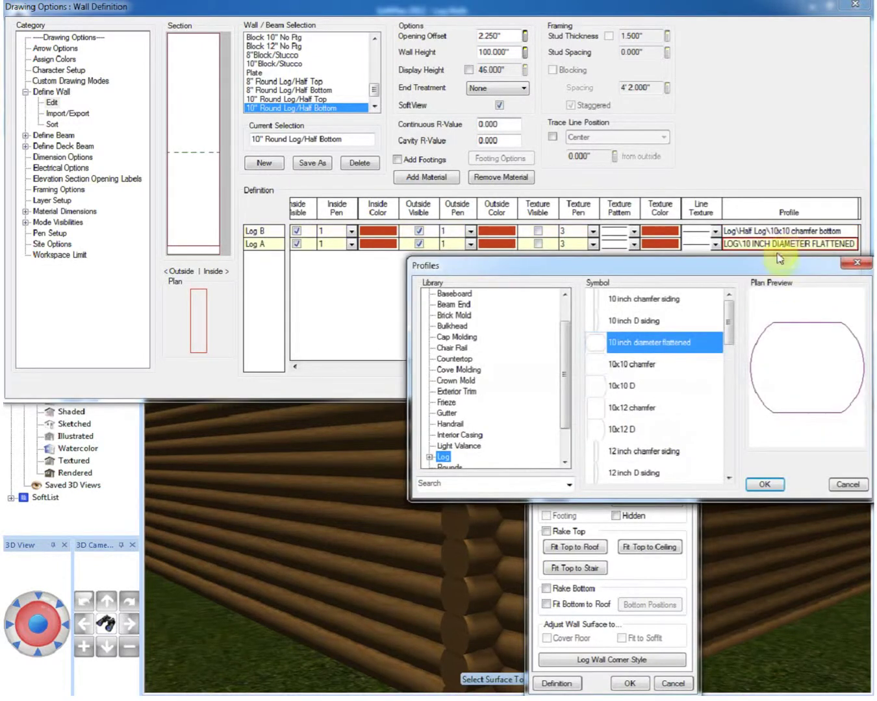
{"action": "left_click", "coordinate": [666, 364]}
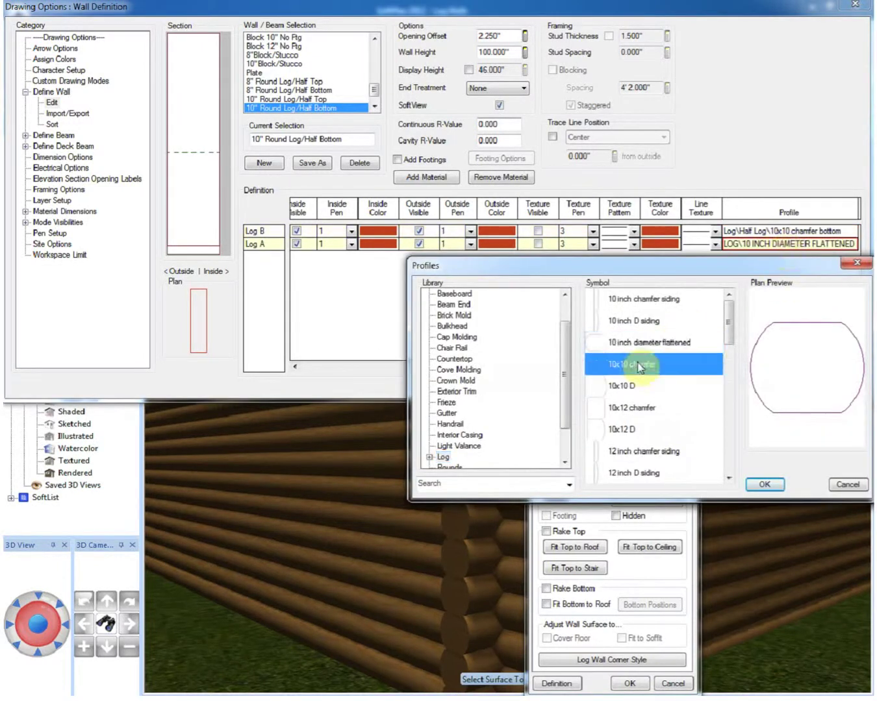
{"action": "left_click", "coordinate": [753, 487]}
{"action": "left_click", "coordinate": [800, 389]}
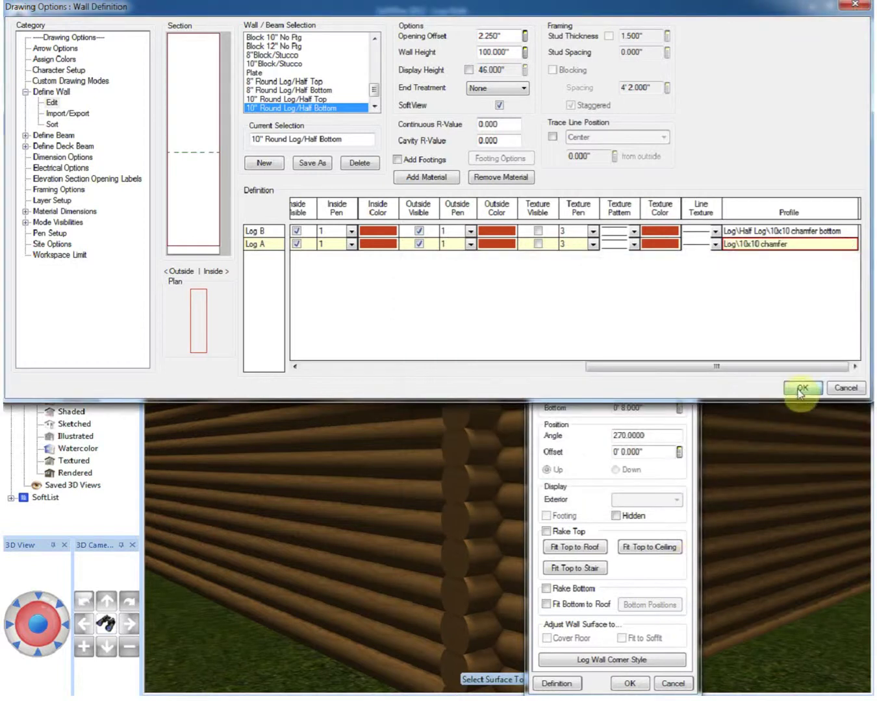
{"action": "left_click", "coordinate": [629, 683]}
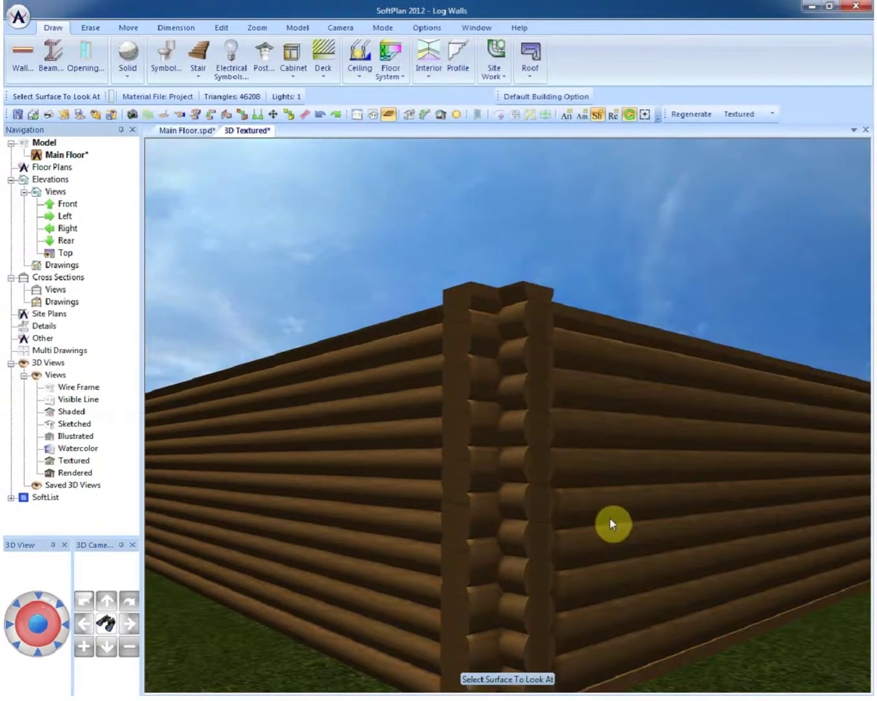
{"action": "left_click", "coordinate": [496, 484]}
{"action": "left_click", "coordinate": [495, 483]}
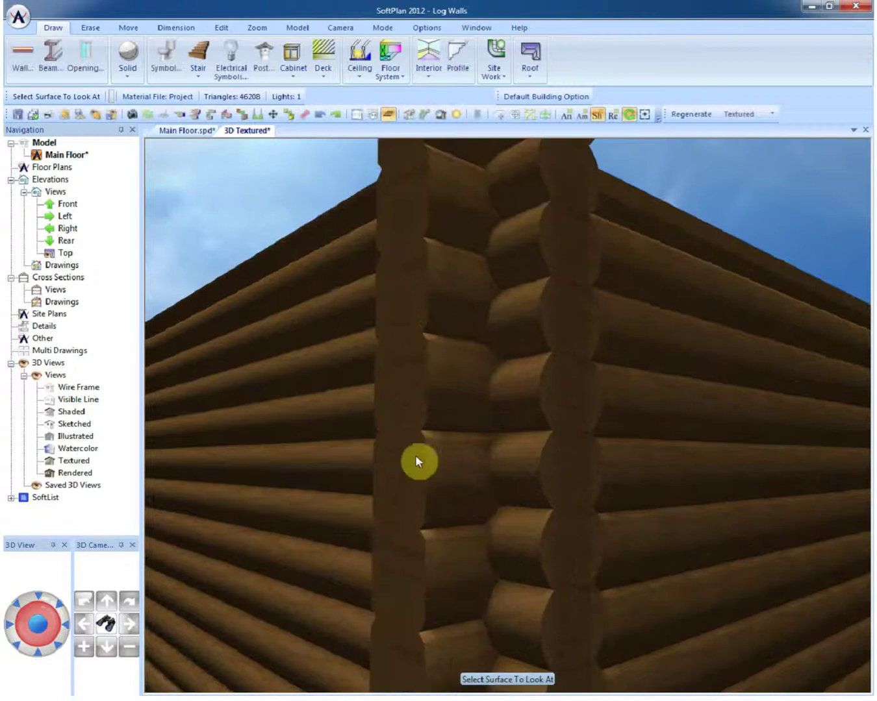
In the Half Top wall's type definition, set Log A to the 10x10 chamfer profile
{"action": "right_click", "coordinate": [549, 465]}
{"action": "left_click", "coordinate": [578, 494]}
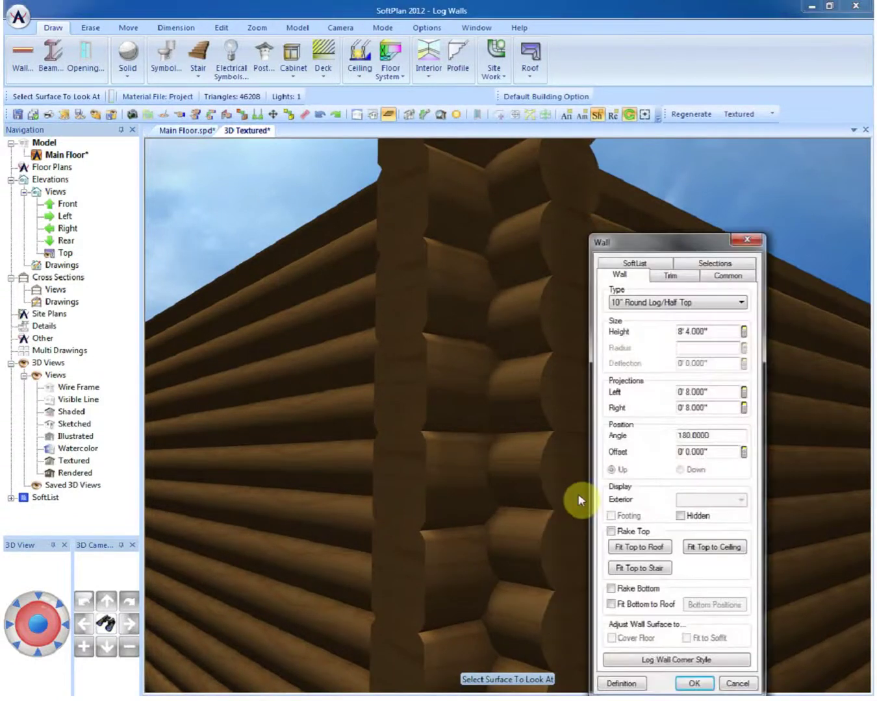
{"action": "left_click", "coordinate": [619, 683]}
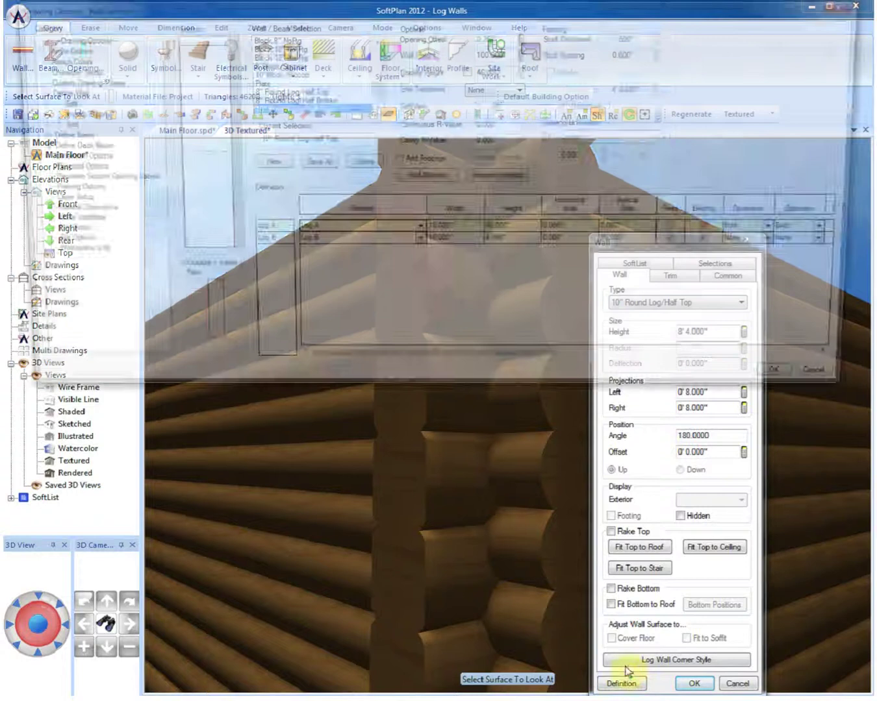
{"action": "left_click_drag", "start_coordinate": [543, 366], "coordinate": [845, 422]}
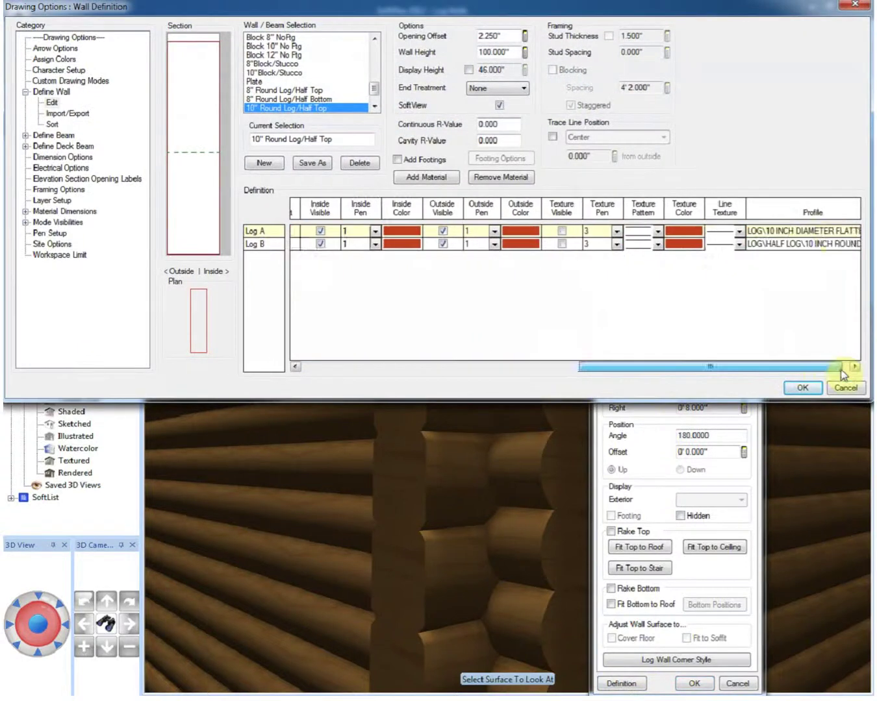
{"action": "double_click", "coordinate": [808, 232]}
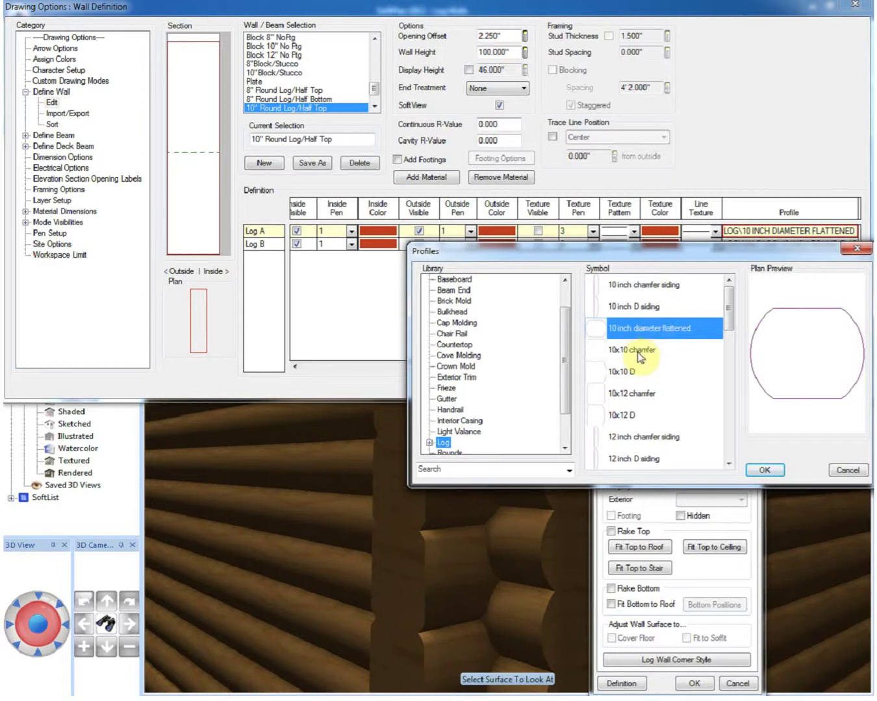
{"action": "left_click", "coordinate": [632, 350]}
{"action": "left_click", "coordinate": [764, 471]}
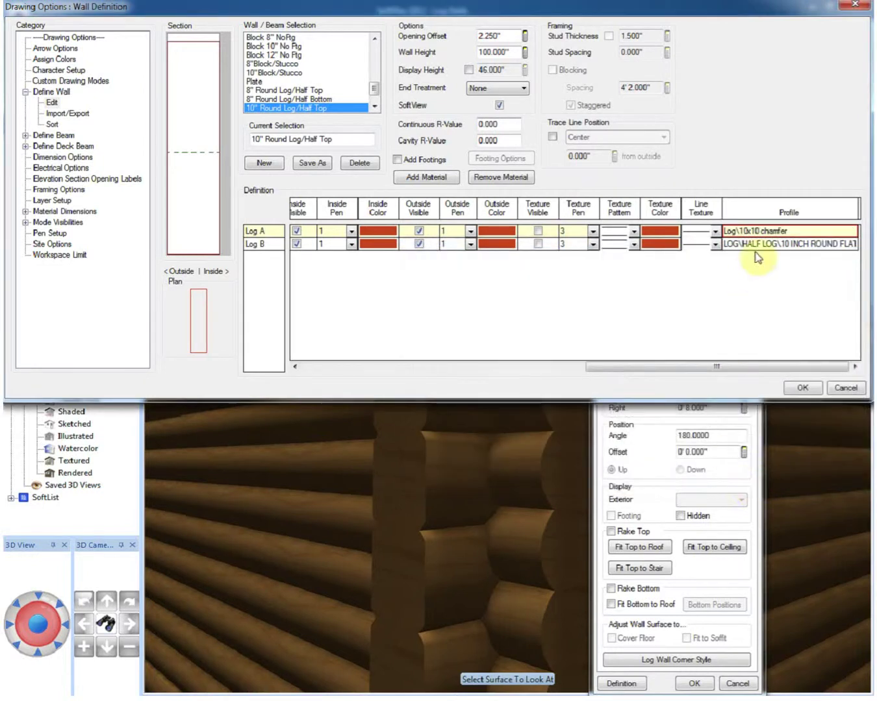
Set Log B to the 10x10 chamfer top profile and accept the definition
{"action": "double_click", "coordinate": [753, 244]}
{"action": "left_click", "coordinate": [692, 321]}
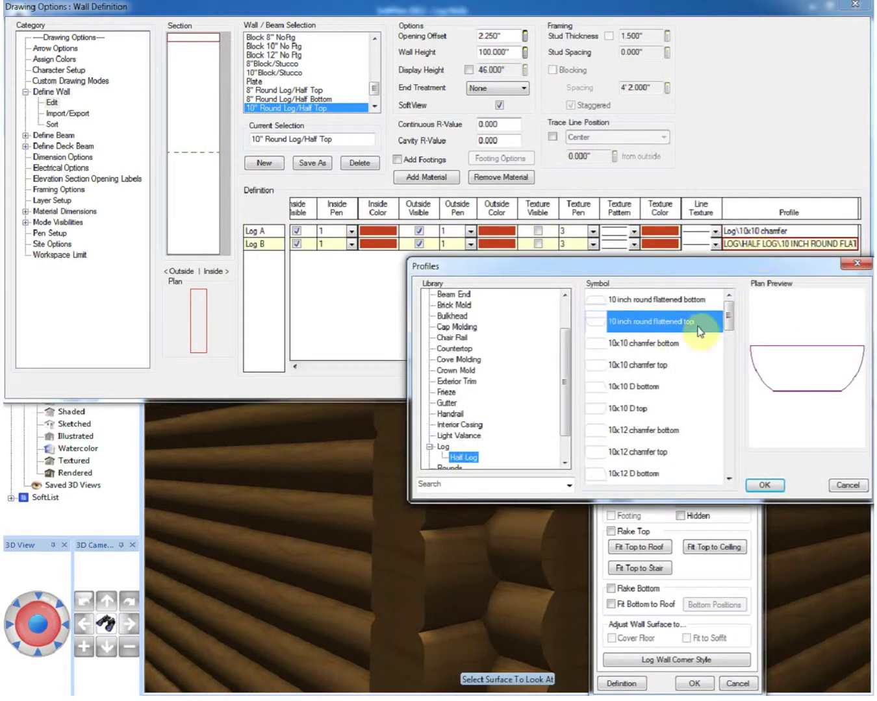
{"action": "left_click", "coordinate": [658, 367]}
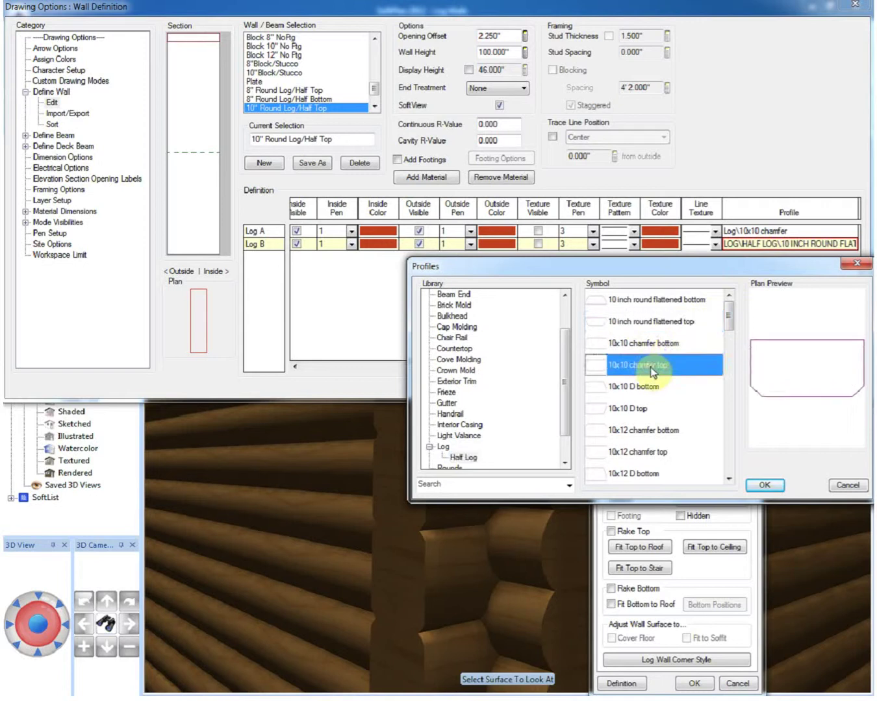
{"action": "left_click", "coordinate": [766, 483]}
{"action": "left_click", "coordinate": [749, 660]}
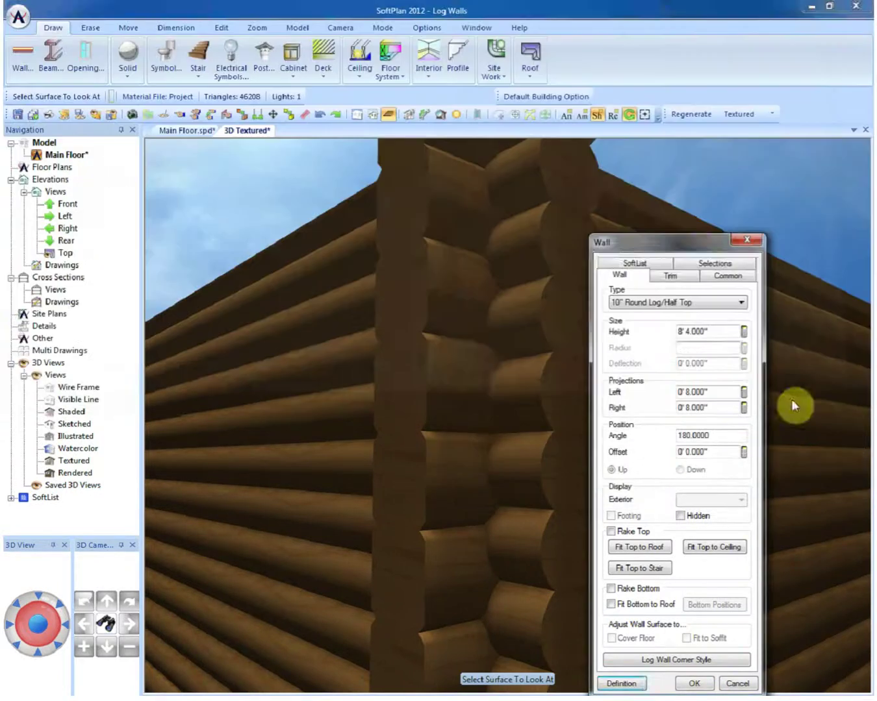
Confirm the Wall dialog so both corner walls rebuild with chamfered, flat-faced interlocking logs
{"action": "left_click", "coordinate": [694, 682]}
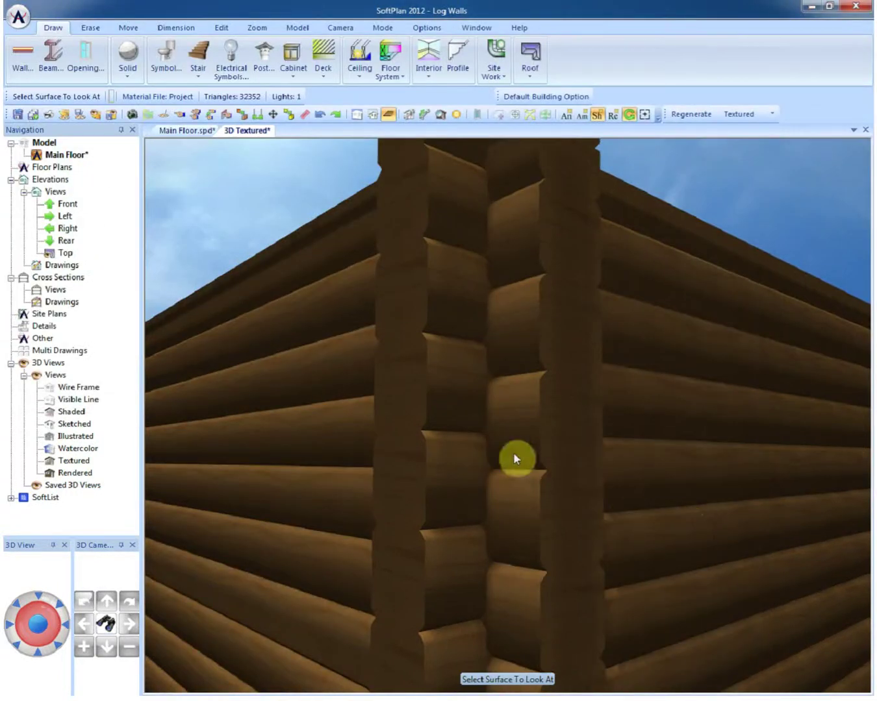